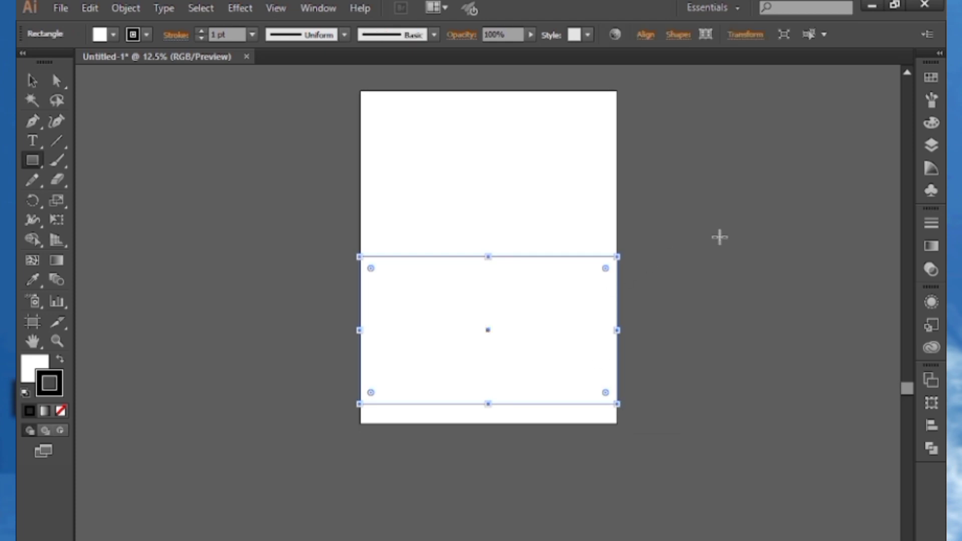
# Remove the lower rectangle's stroke and fill it with dark purple-brown, RGB 42, 24, 34
pyautogui.click(60, 360)
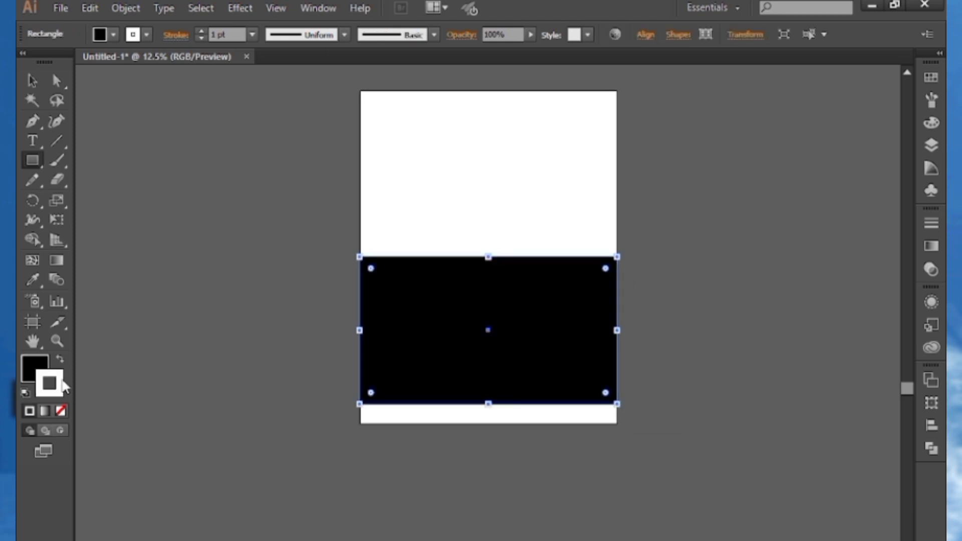
pyautogui.click(61, 411)
pyautogui.click(40, 374)
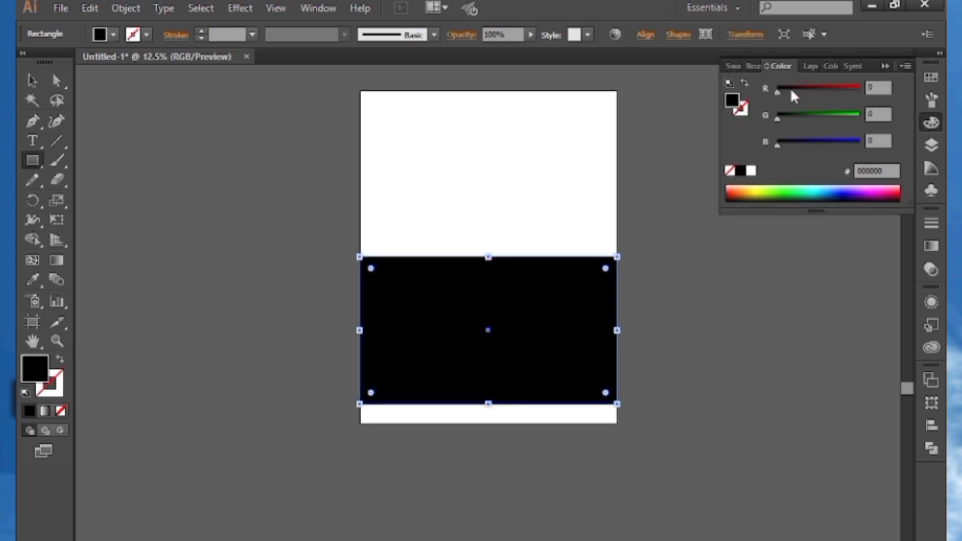
pyautogui.moveTo(791, 92); pyautogui.dragTo(801, 89)
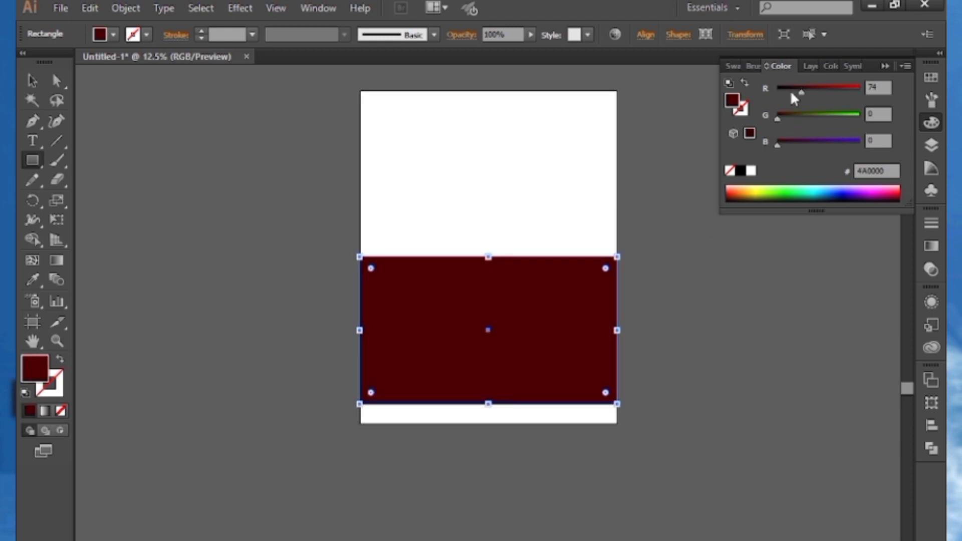
pyautogui.click(797, 92)
pyautogui.click(785, 115)
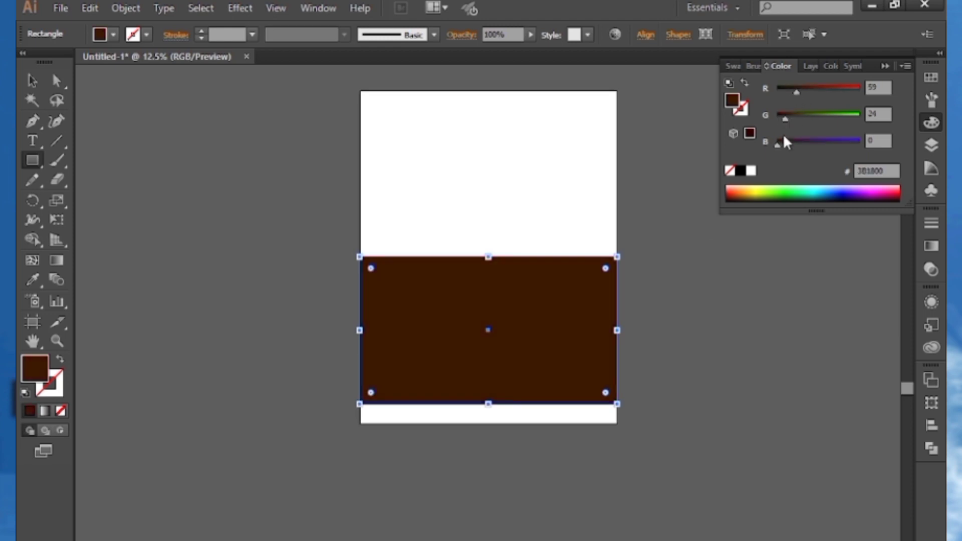
pyautogui.click(785, 145)
pyautogui.click(792, 93)
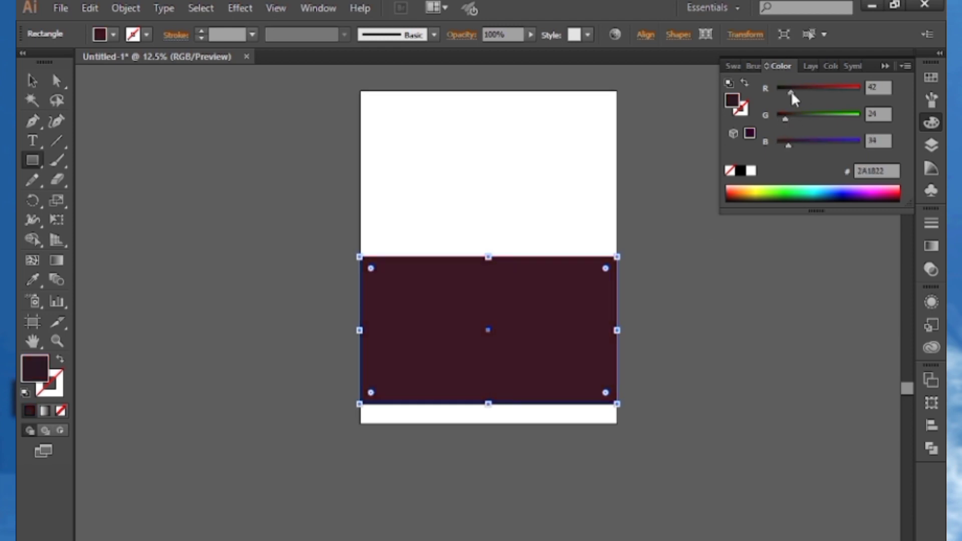
pyautogui.click(672, 313)
# Duplicate the dark rectangle down to the artboard's bottom edge and reduce the copy to a thin full-width strip
pyautogui.click(516, 324)
pyautogui.press('v')
pyautogui.moveTo(528, 322); pyautogui.dragTo(530, 345)
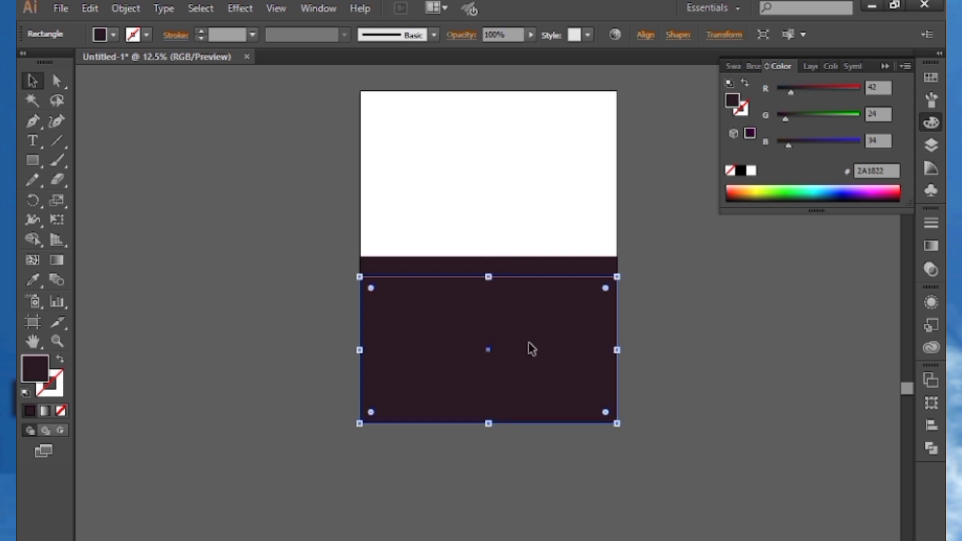
pyautogui.moveTo(489, 275); pyautogui.dragTo(506, 403)
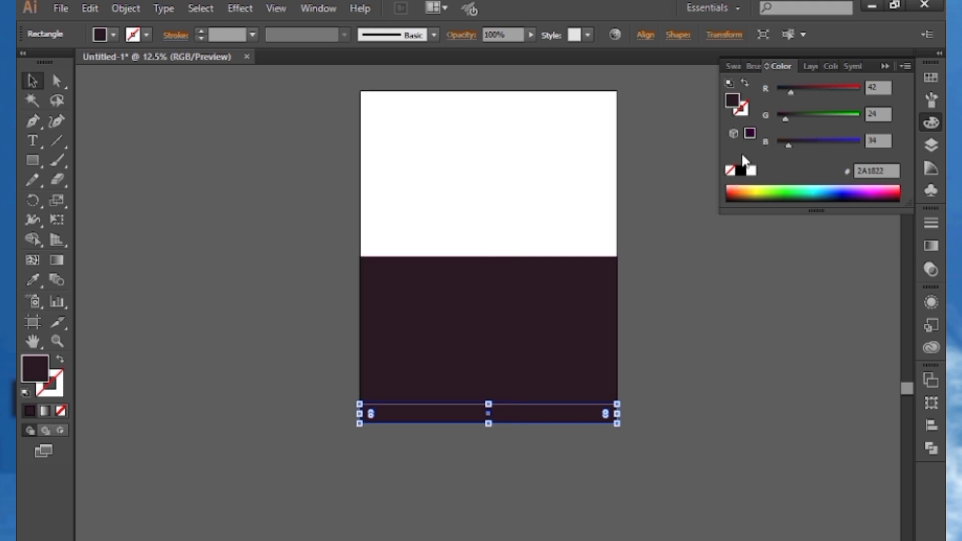
# Fill the thin strip along the artboard's bottom edge with black
pyautogui.click(740, 171)
pyautogui.click(886, 66)
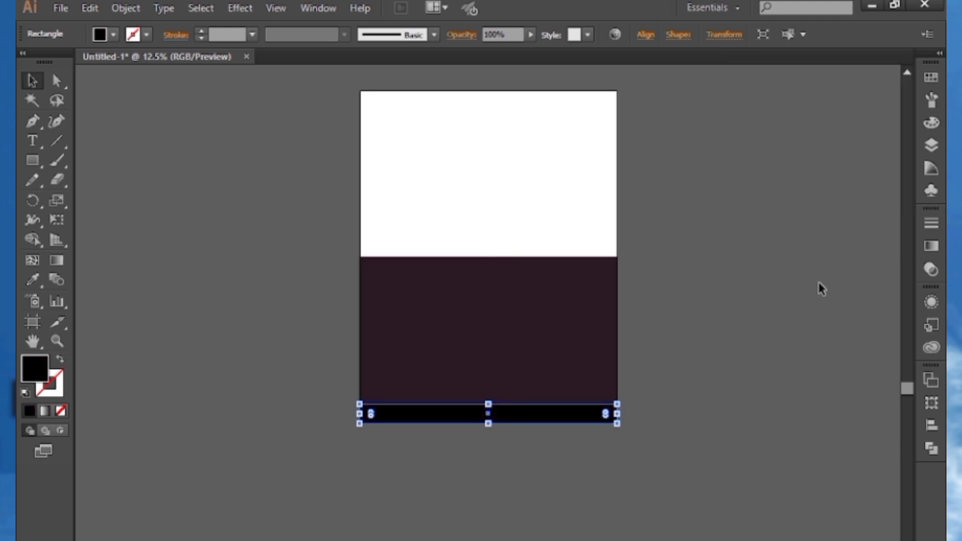
pyautogui.click(792, 327)
# Duplicate the dark rectangle up to the artboard's top edge and extend the copy down to meet the original
pyautogui.press('space')
pyautogui.moveTo(708, 228); pyautogui.dragTo(717, 271)
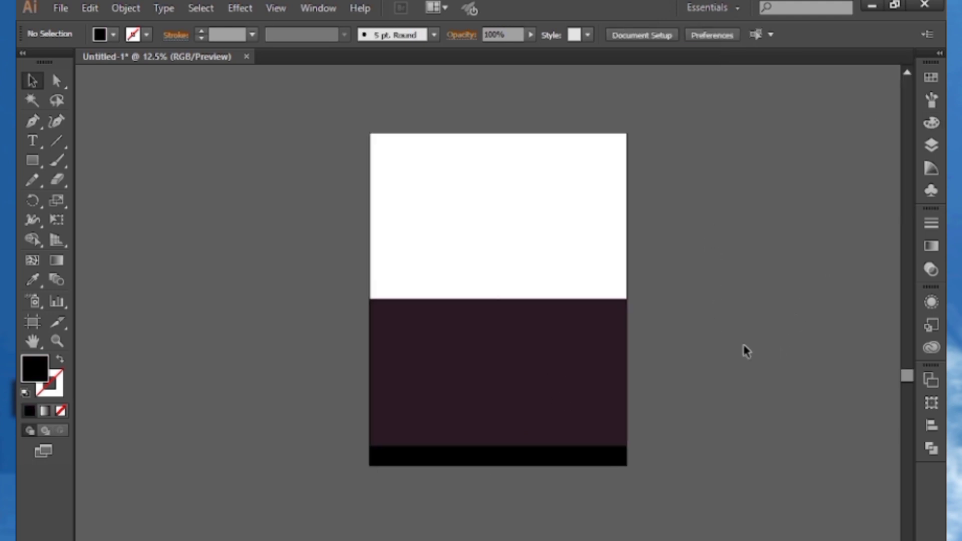
pyautogui.click(522, 325)
pyautogui.click(32, 159)
pyautogui.click(33, 82)
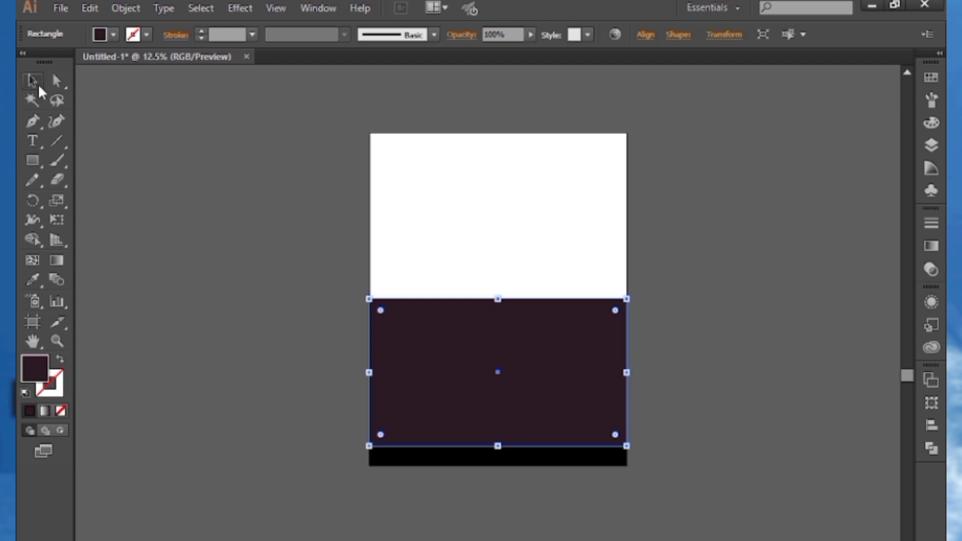
pyautogui.moveTo(522, 417); pyautogui.dragTo(530, 247)
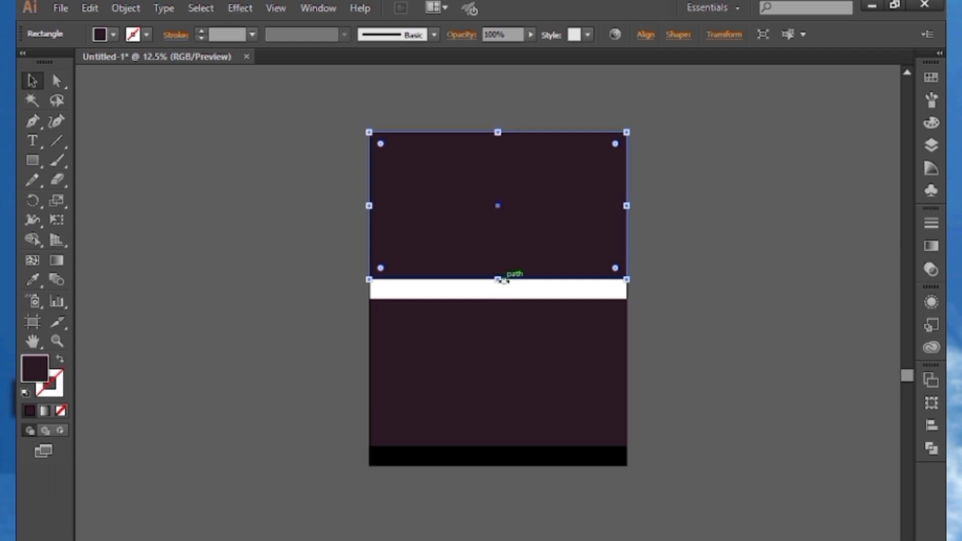
pyautogui.moveTo(502, 280); pyautogui.dragTo(503, 299)
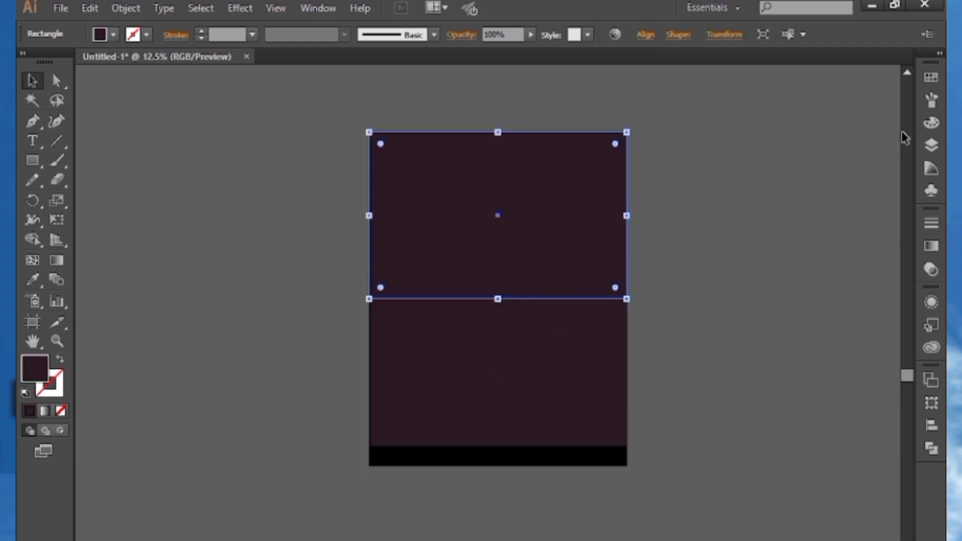
# Recolour the upper rectangle light grey, RGB 236, 234, 234
pyautogui.click(932, 78)
pyautogui.click(754, 113)
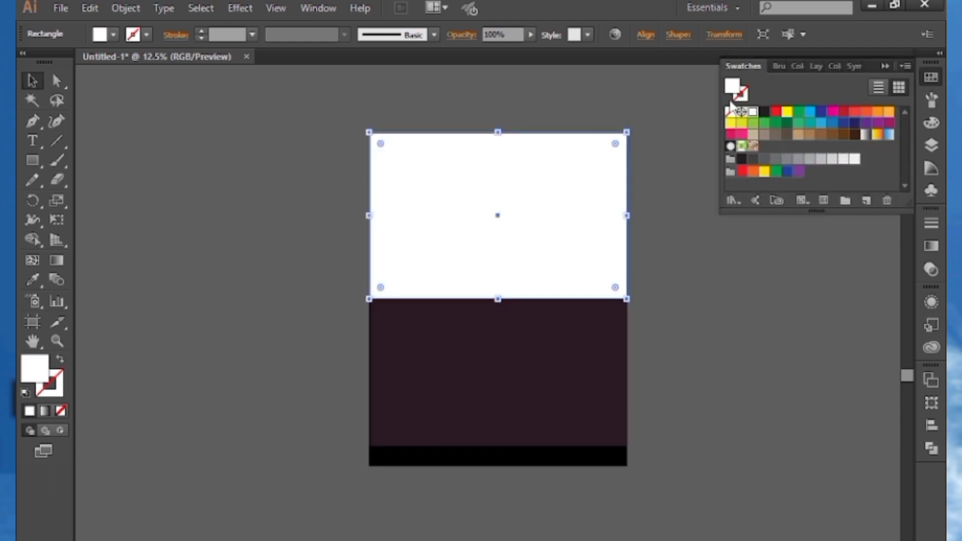
pyautogui.click(885, 66)
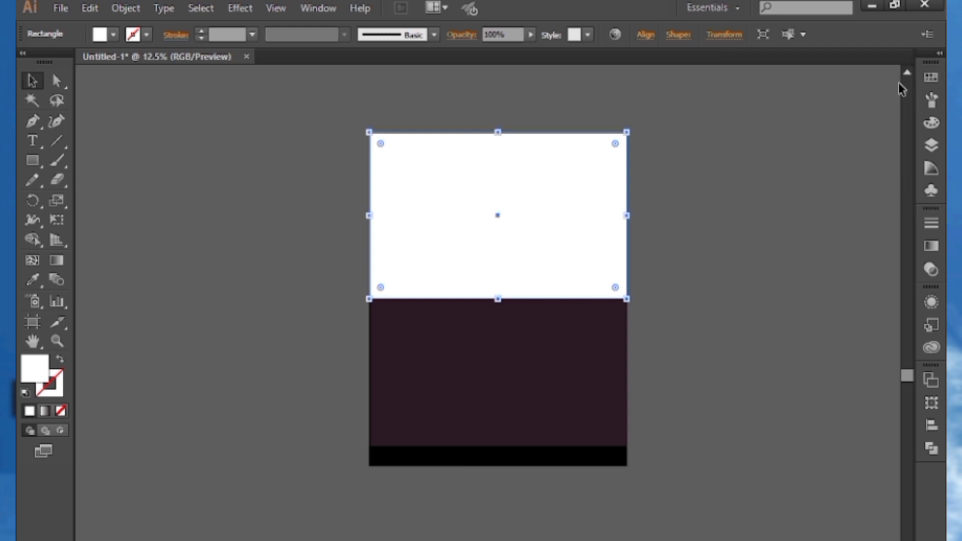
pyautogui.click(931, 123)
pyautogui.click(854, 114)
pyautogui.click(853, 89)
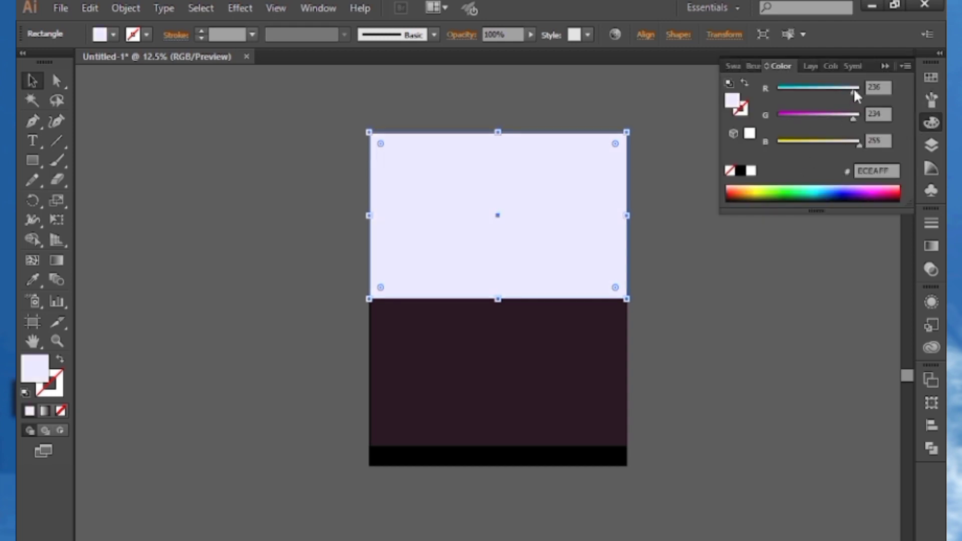
pyautogui.click(796, 280)
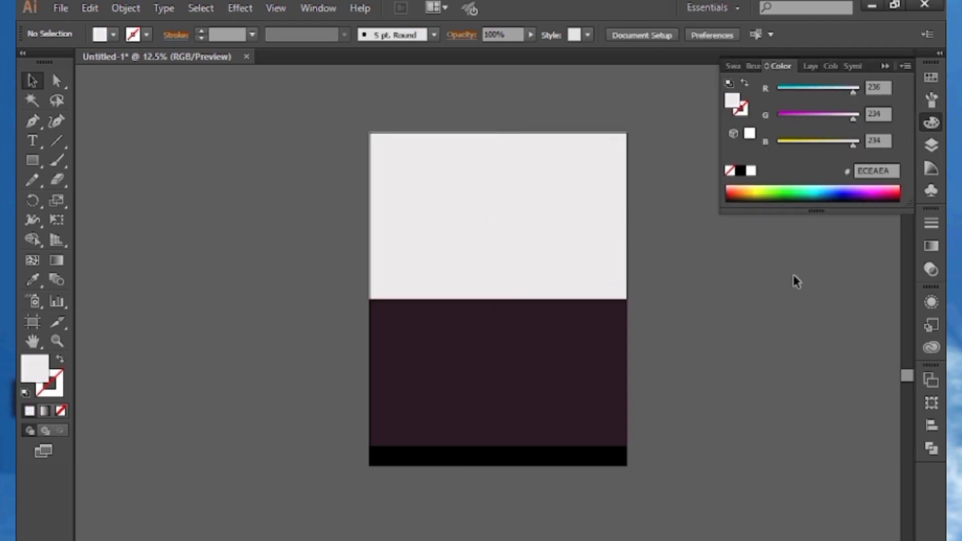
pyautogui.click(886, 65)
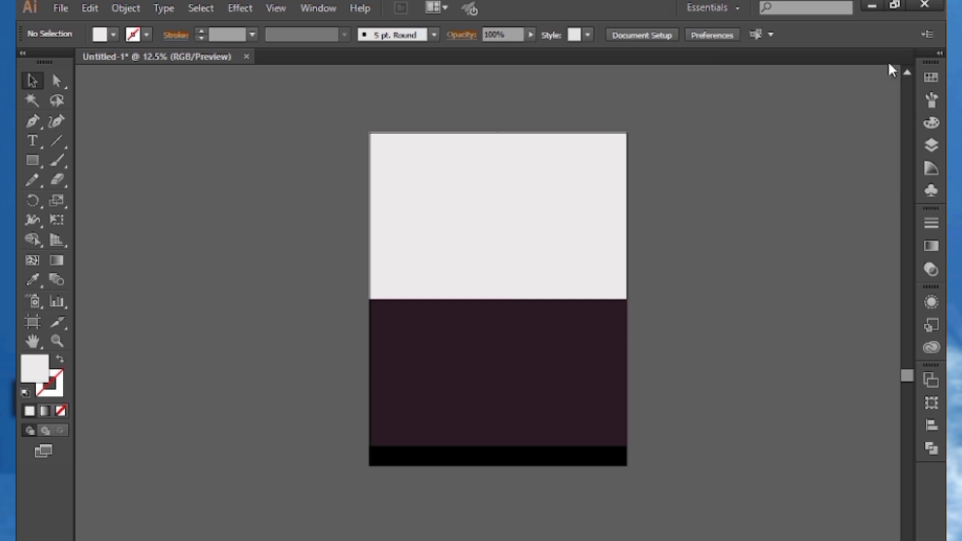
# Draw a square against the artboard's left edge and centre it vertically on the boundary between the grey and dark rectangles
pyautogui.click(31, 160)
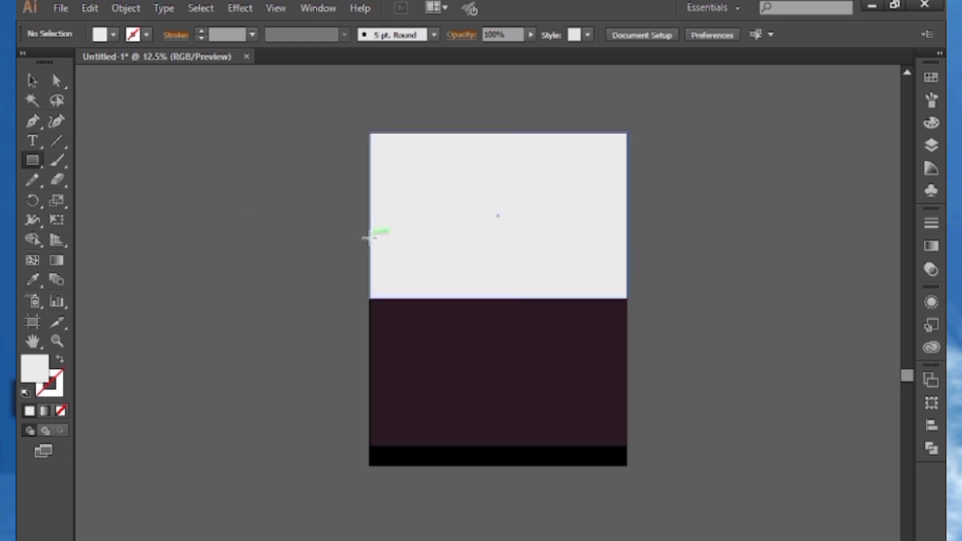
pyautogui.moveTo(370, 237); pyautogui.dragTo(510, 376)
pyautogui.click(32, 80)
pyautogui.moveTo(434, 354); pyautogui.dragTo(434, 344)
pyautogui.click(714, 293)
# Fill the square on the artboard's left edge with the bright cyan-blue swatch
pyautogui.click(502, 337)
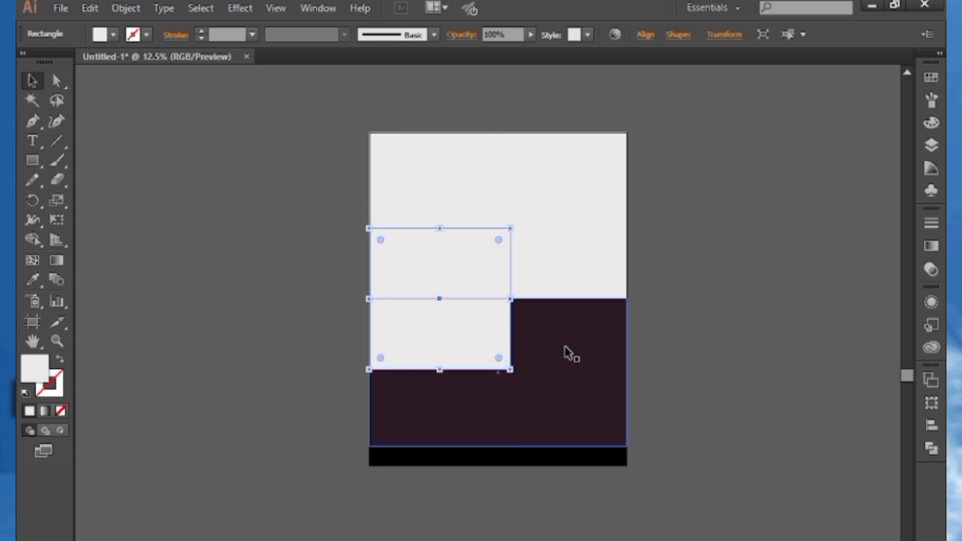
pyautogui.click(932, 78)
pyautogui.click(809, 111)
pyautogui.click(889, 66)
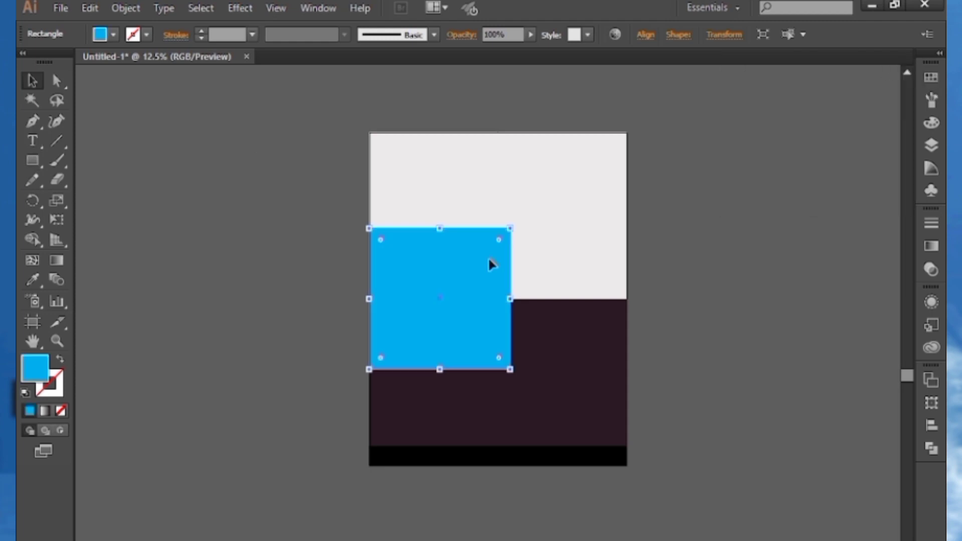
# Draw a thin blue bar from the square to the artboard's right edge and unite the two shapes with Pathfinder
pyautogui.click(32, 162)
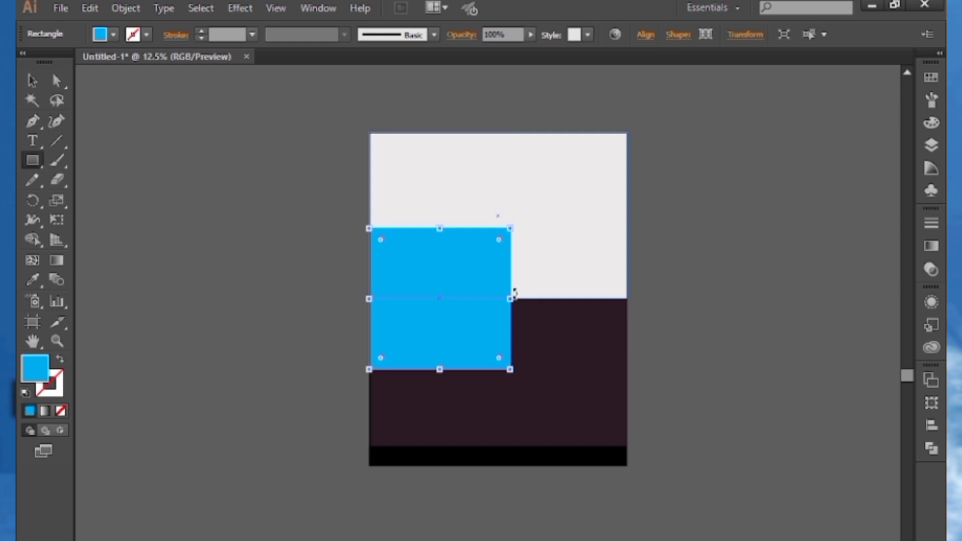
pyautogui.moveTo(511, 285); pyautogui.dragTo(627, 312)
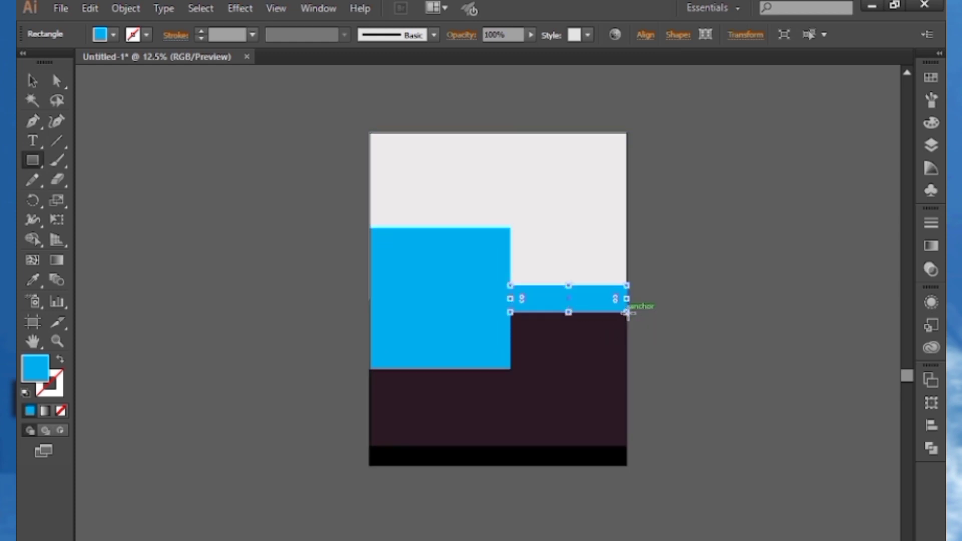
pyautogui.click(30, 80)
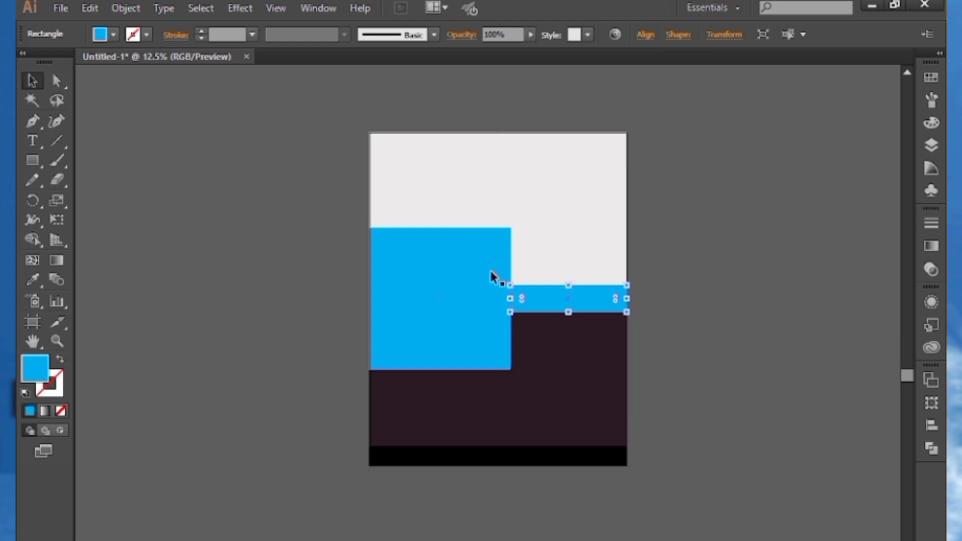
pyautogui.keyDown('shift'); pyautogui.click(438, 255); pyautogui.keyUp('shift')
pyautogui.click(932, 448)
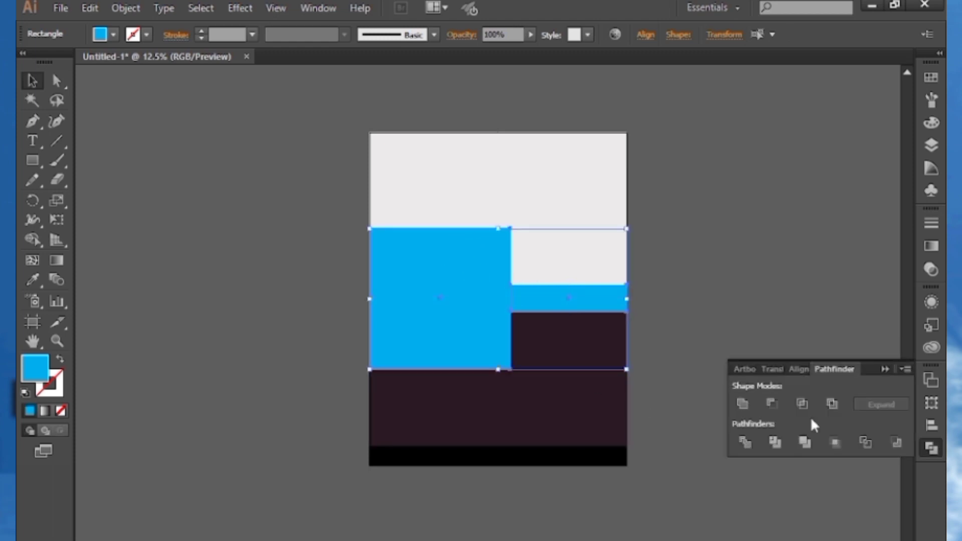
pyautogui.click(748, 403)
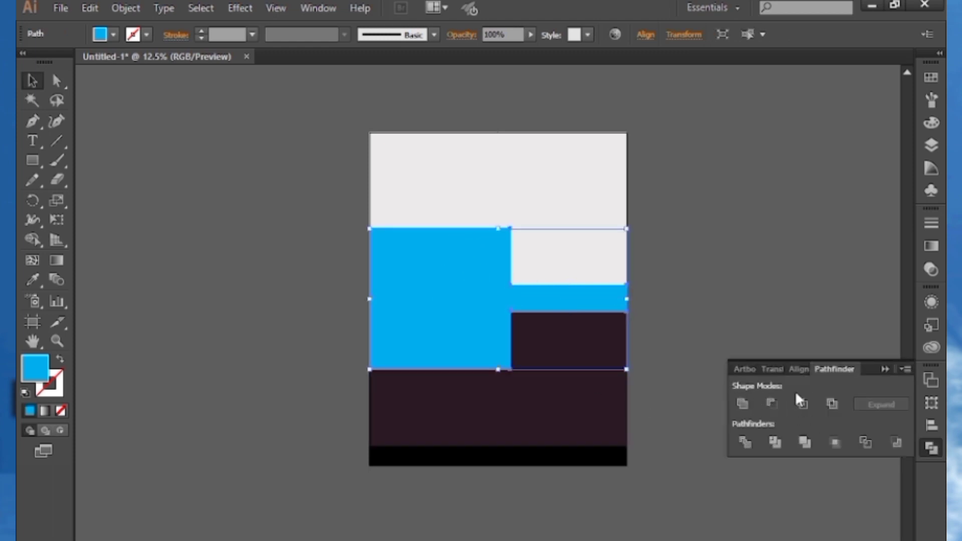
pyautogui.click(885, 369)
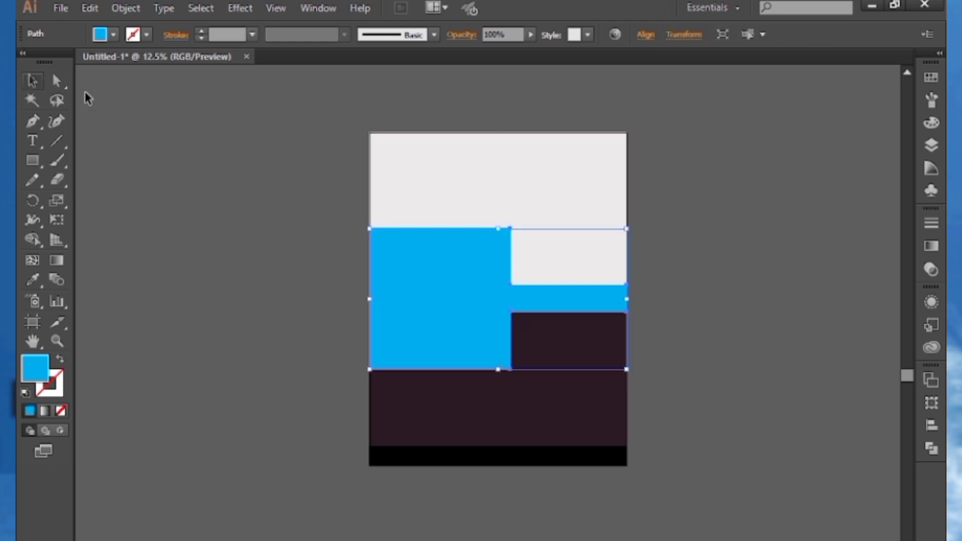
# Lock the grey, dark and black background rectangles
pyautogui.moveTo(666, 484); pyautogui.dragTo(539, 406)
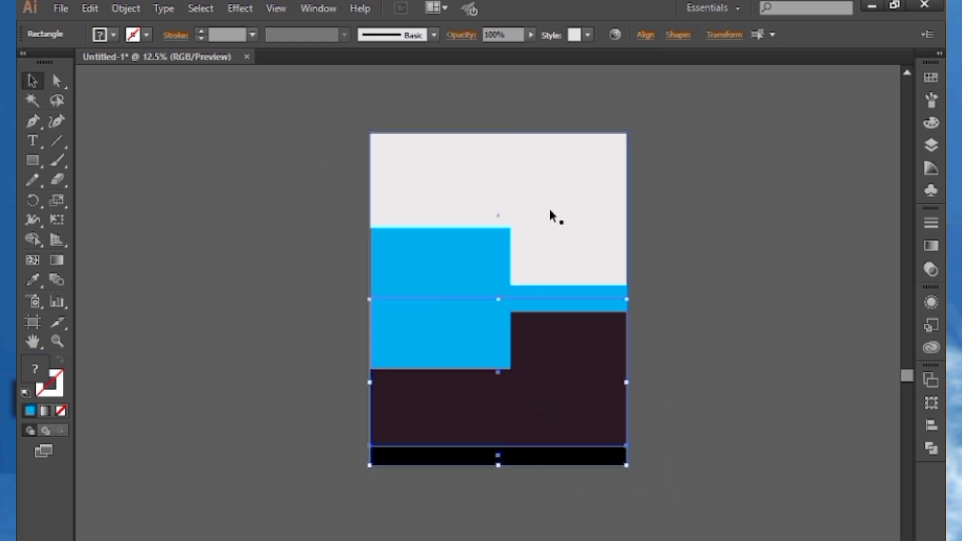
pyautogui.keyDown('shift'); pyautogui.click(550, 211); pyautogui.keyUp('shift')
pyautogui.hotkey('ctrl', '2')
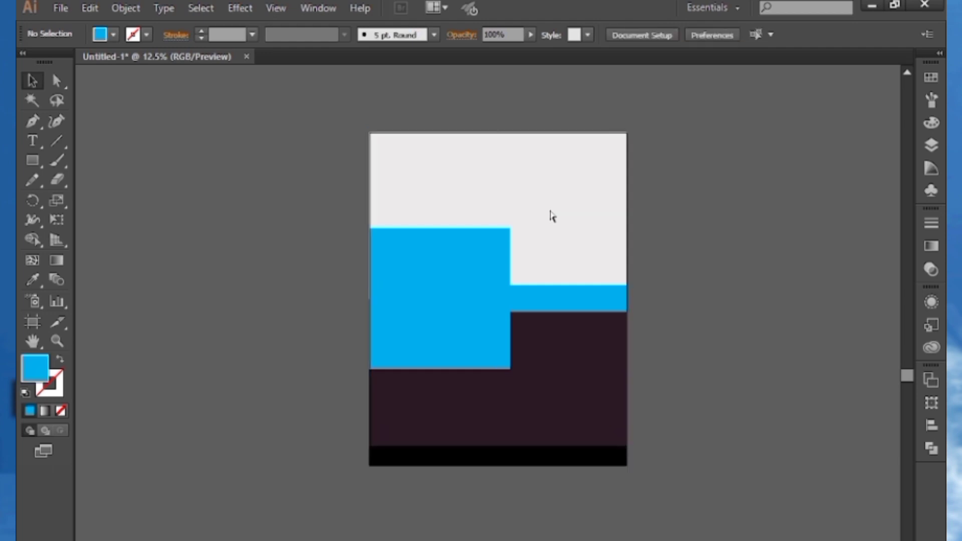
# Round the blue shape's four corners at the step between the square and the bar into smooth curves
pyautogui.moveTo(482, 252); pyautogui.dragTo(549, 390)
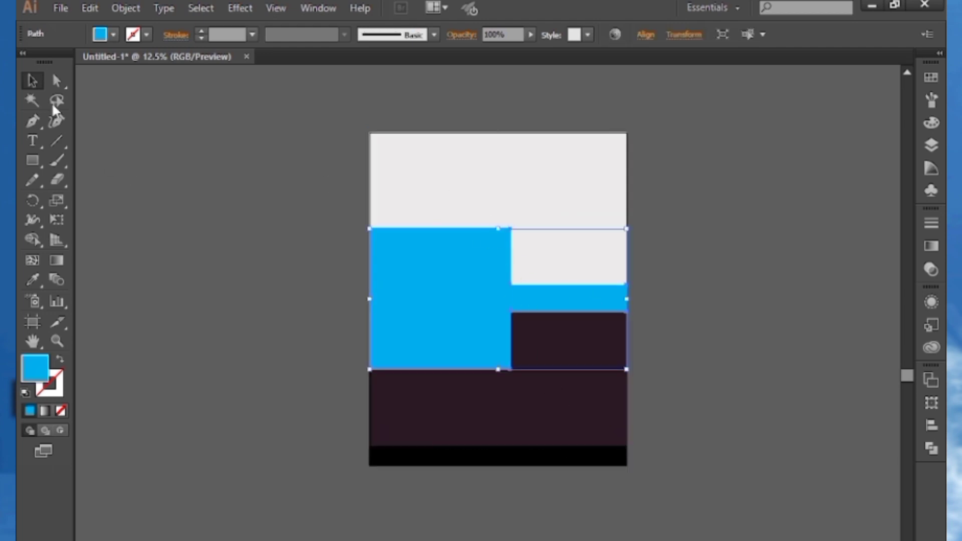
pyautogui.click(57, 81)
pyautogui.moveTo(470, 192); pyautogui.dragTo(548, 415)
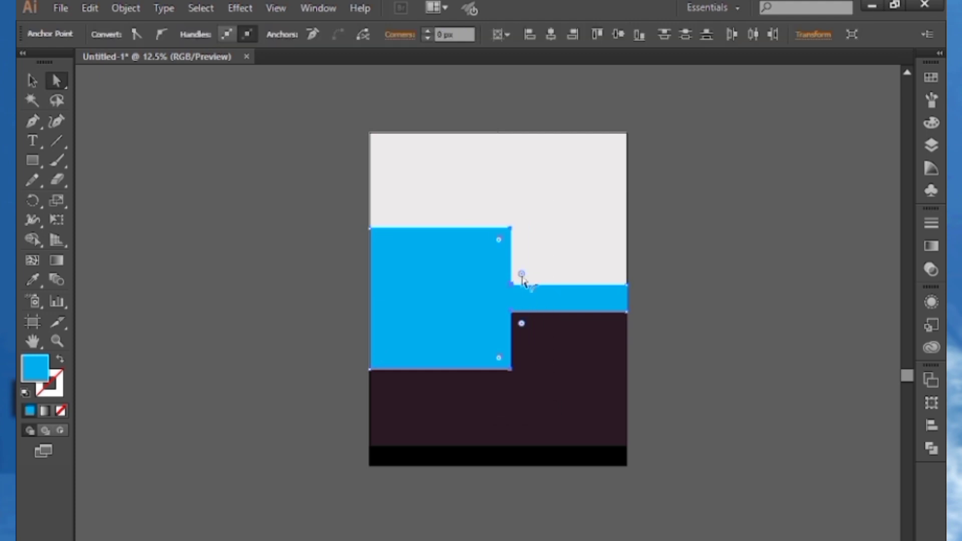
pyautogui.moveTo(524, 275); pyautogui.dragTo(567, 258)
pyautogui.click(720, 271)
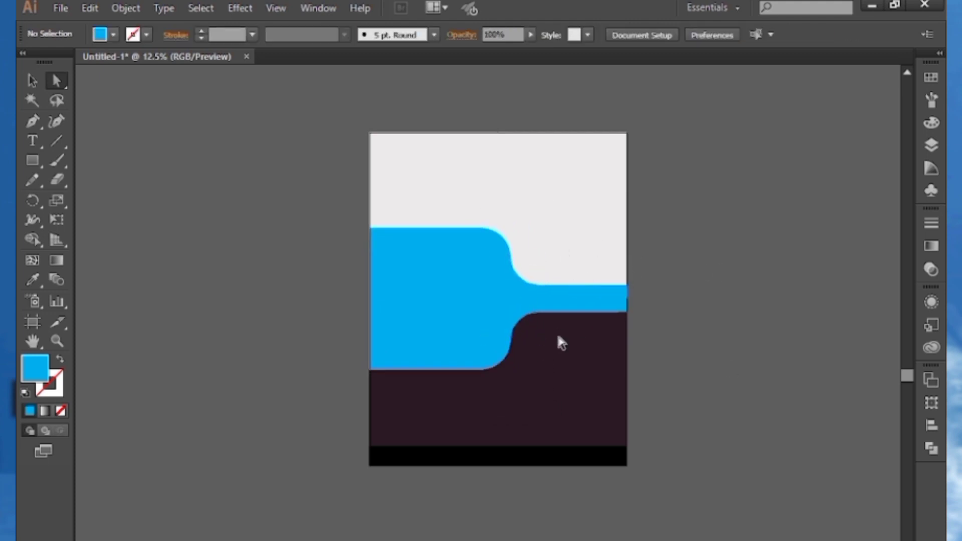
pyautogui.click(31, 81)
pyautogui.click(377, 262)
pyautogui.click(734, 286)
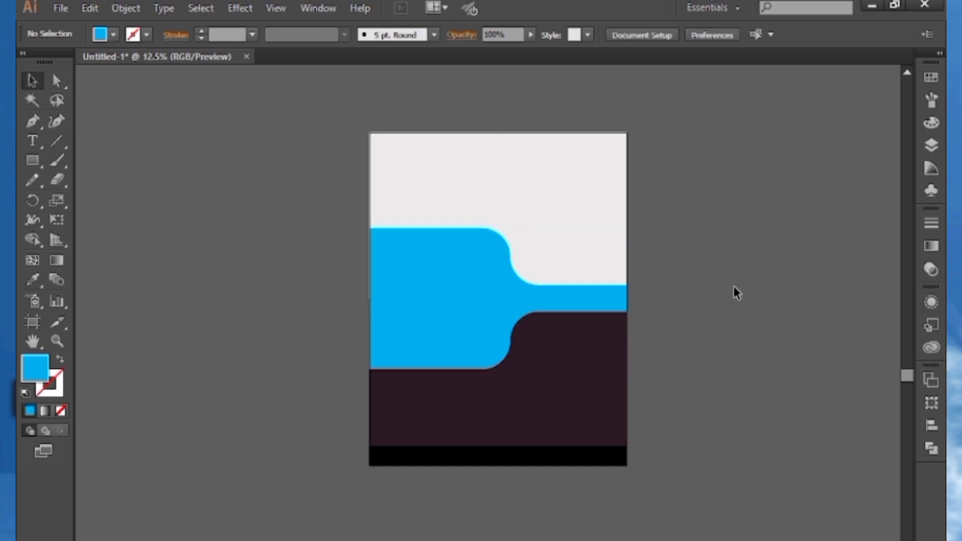
# Offset the path of the rounded blue shape by -79 px to create a smaller inset copy
pyautogui.click(409, 301)
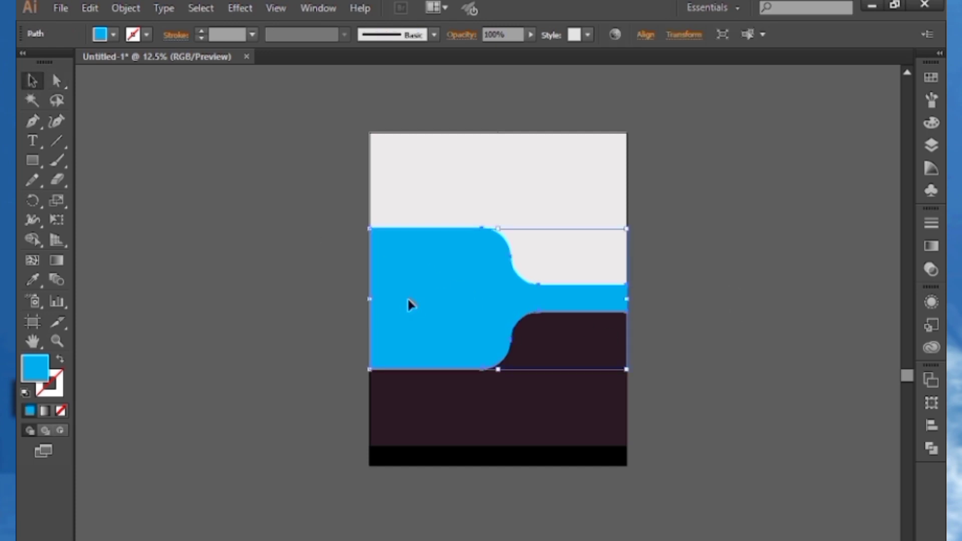
pyautogui.click(125, 8)
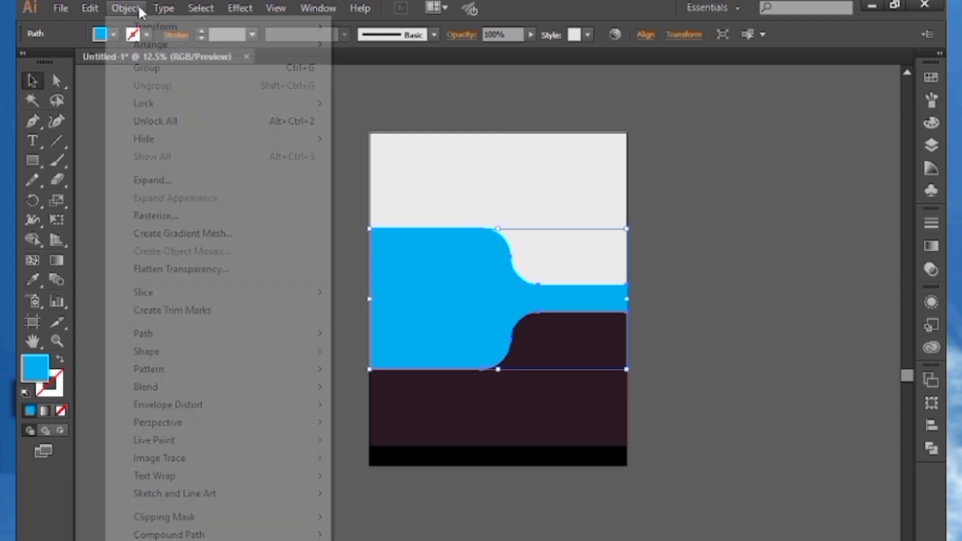
pyautogui.moveTo(281, 333)
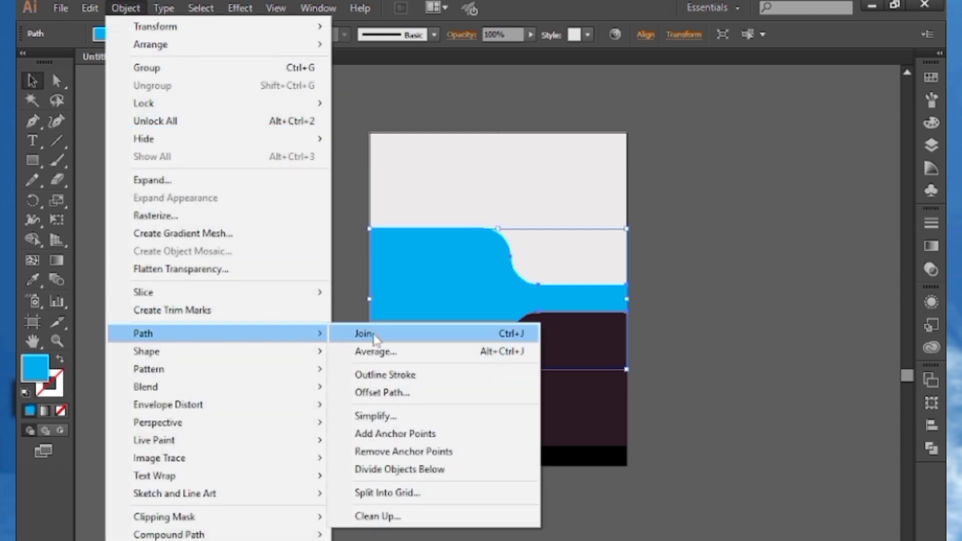
pyautogui.click(382, 393)
pyautogui.click(197, 265)
pyautogui.click(270, 178)
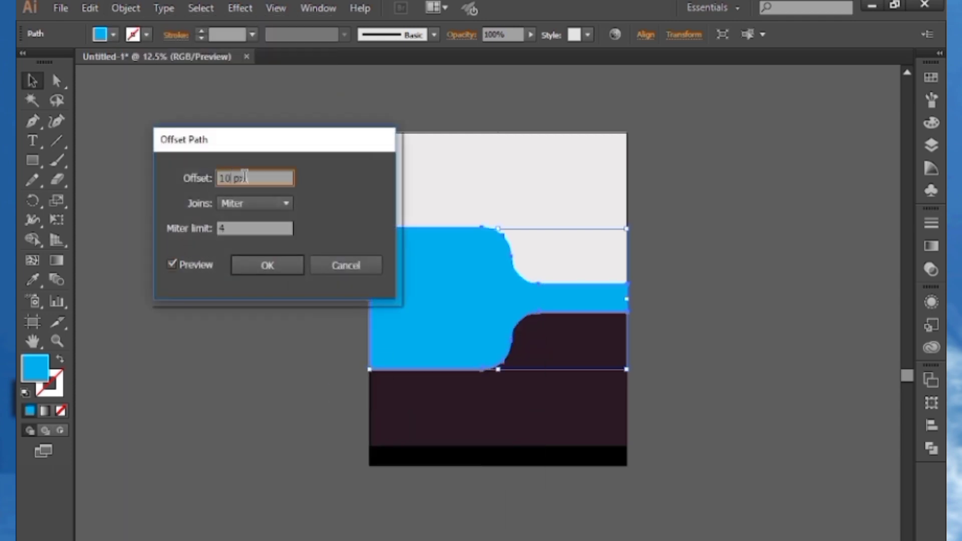
pyautogui.write('33')
pyautogui.scroll(20, 269, 176)
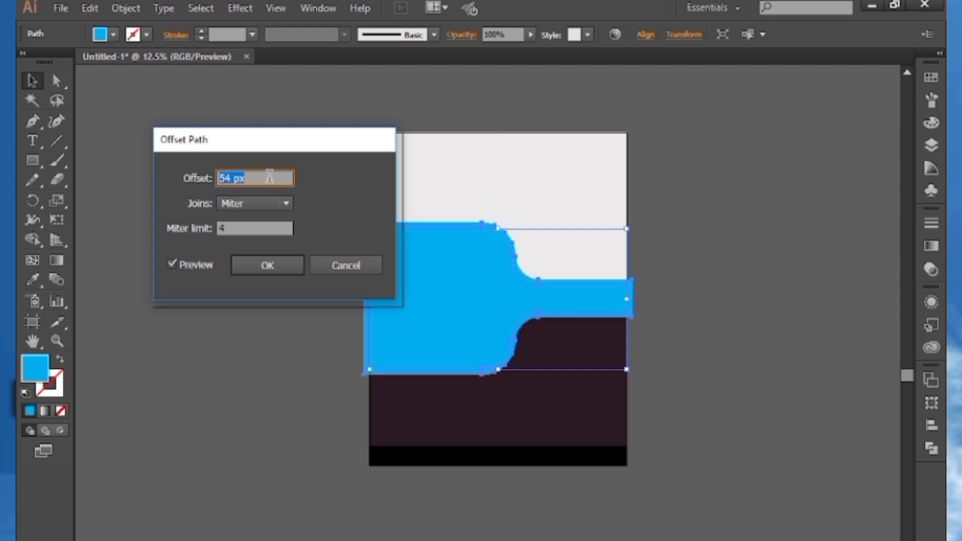
pyautogui.scroll(-20, 269, 177)
pyautogui.scroll(-20, 524, 291)
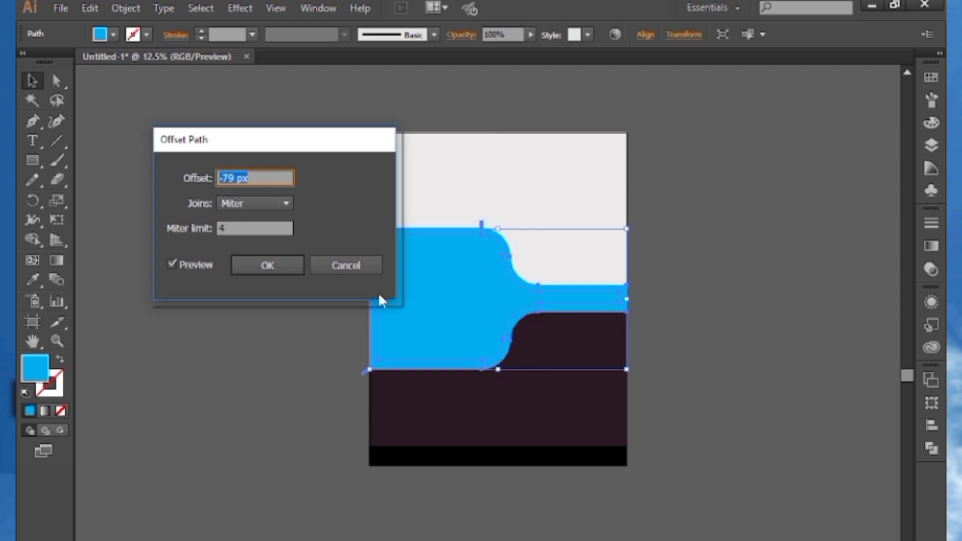
pyautogui.click(266, 265)
# Try white, dark blue and other swatches on the inset shape, then return its fill to bright cyan-blue
pyautogui.click(931, 77)
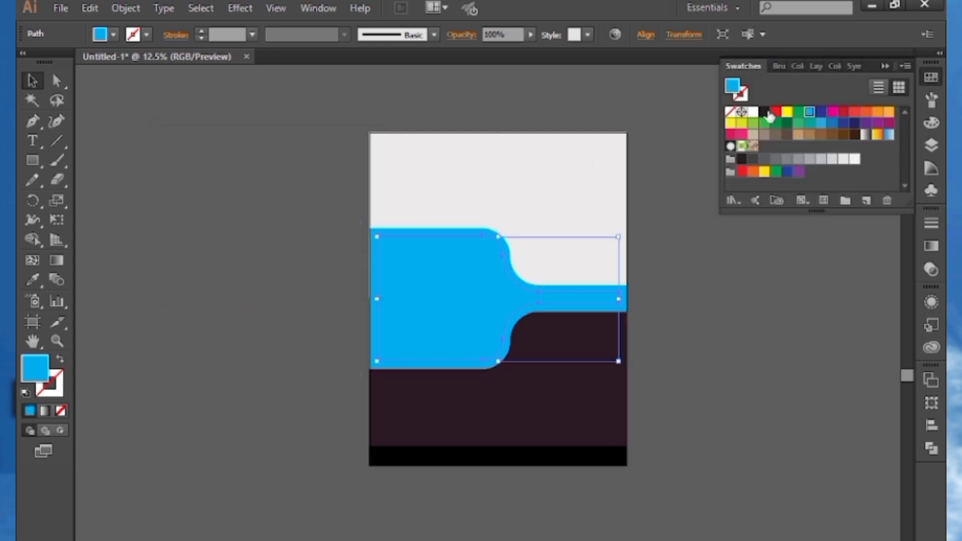
pyautogui.click(754, 111)
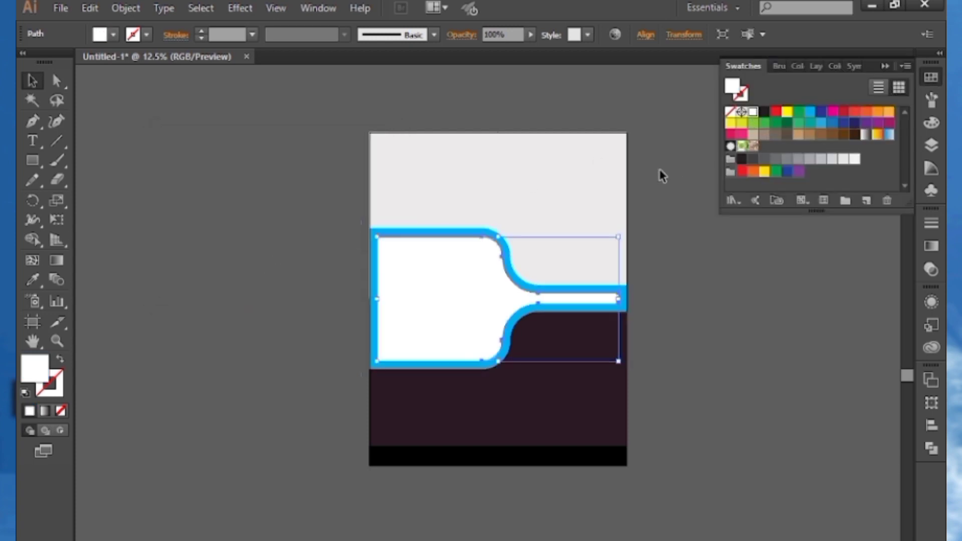
pyautogui.click(788, 114)
pyautogui.click(822, 114)
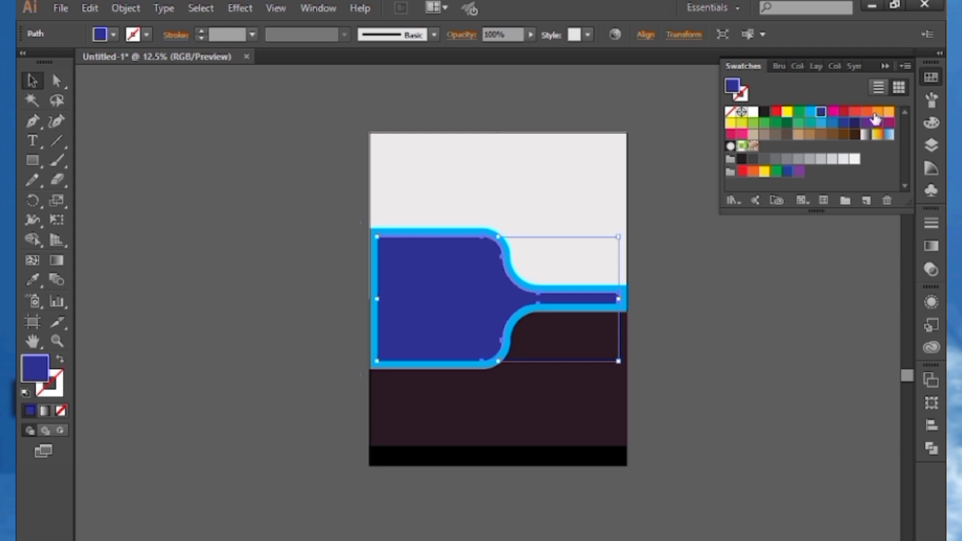
pyautogui.click(875, 114)
pyautogui.click(799, 112)
pyautogui.click(809, 113)
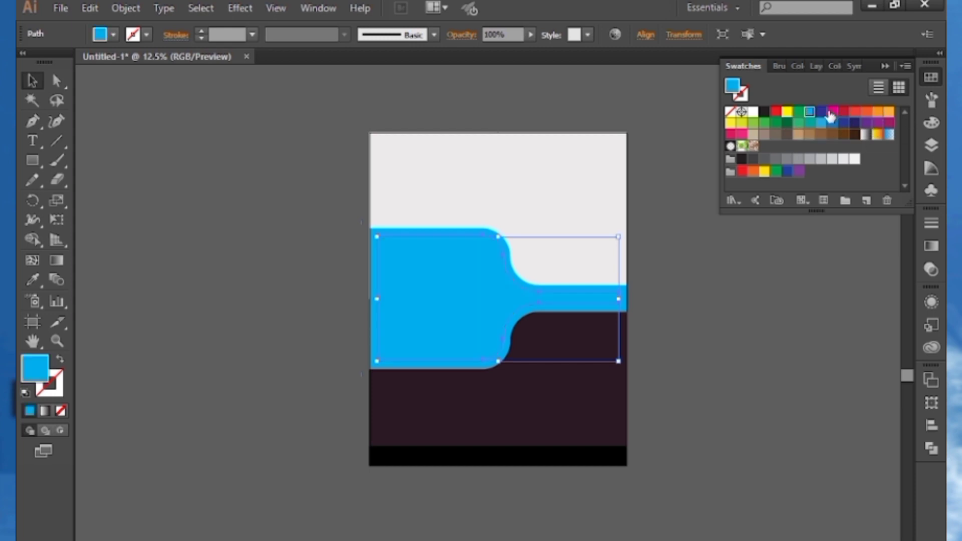
pyautogui.click(822, 113)
pyautogui.click(809, 112)
# Fill the outer rounded shape with the dark blue swatch so it frames the cyan inset shape
pyautogui.click(724, 286)
pyautogui.click(621, 290)
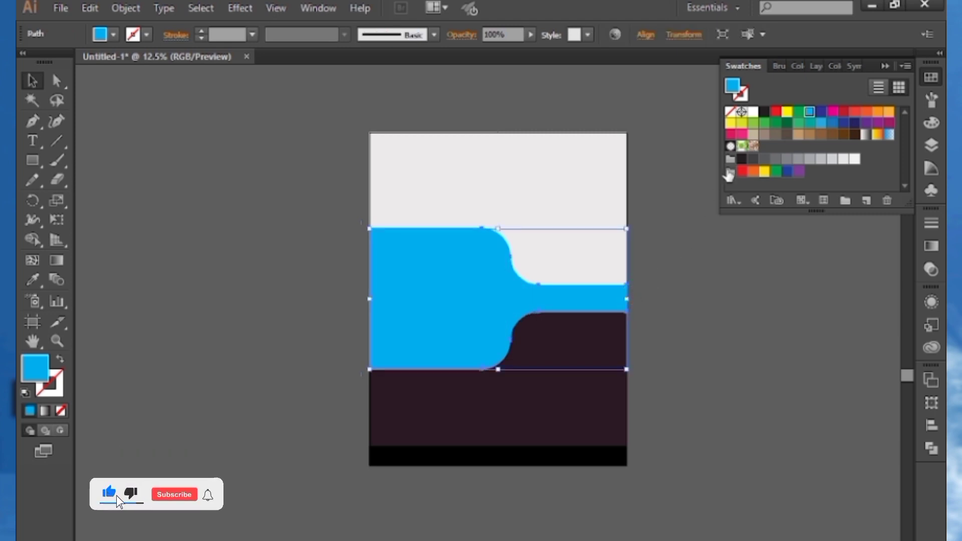
pyautogui.click(821, 113)
pyautogui.click(786, 284)
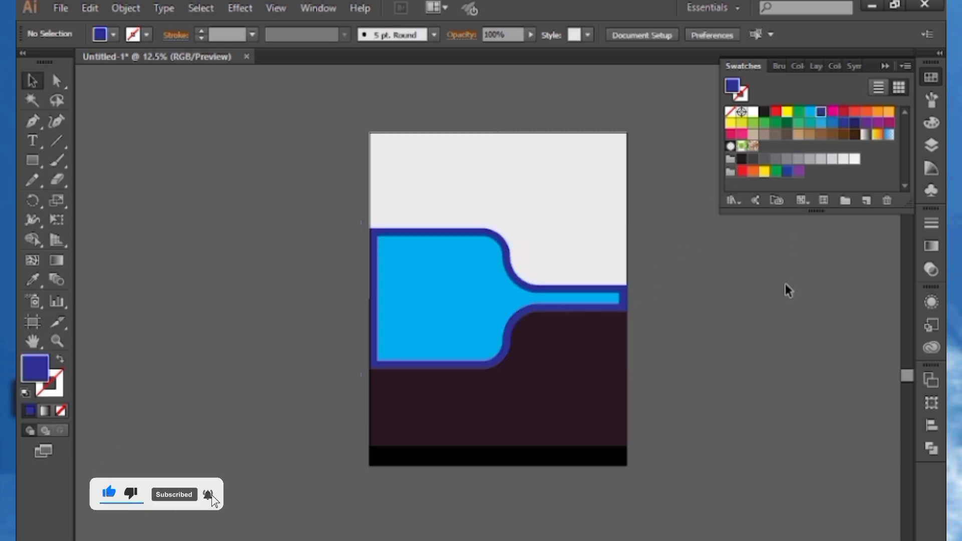
pyautogui.click(889, 59)
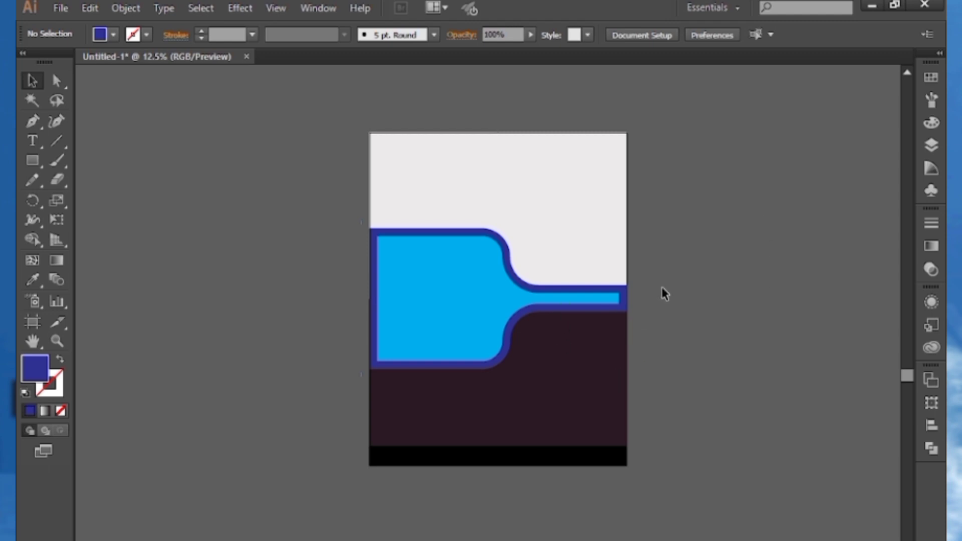
# Open channel-logo.gif, copy the logo into the flyer document and place it on the wide part of the cyan shape
pyautogui.click(411, 269)
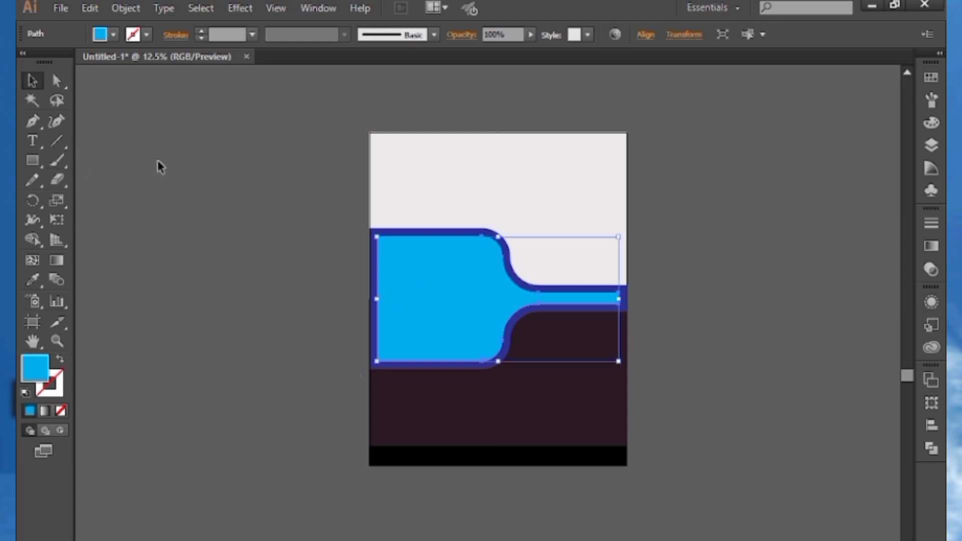
pyautogui.click(64, 81)
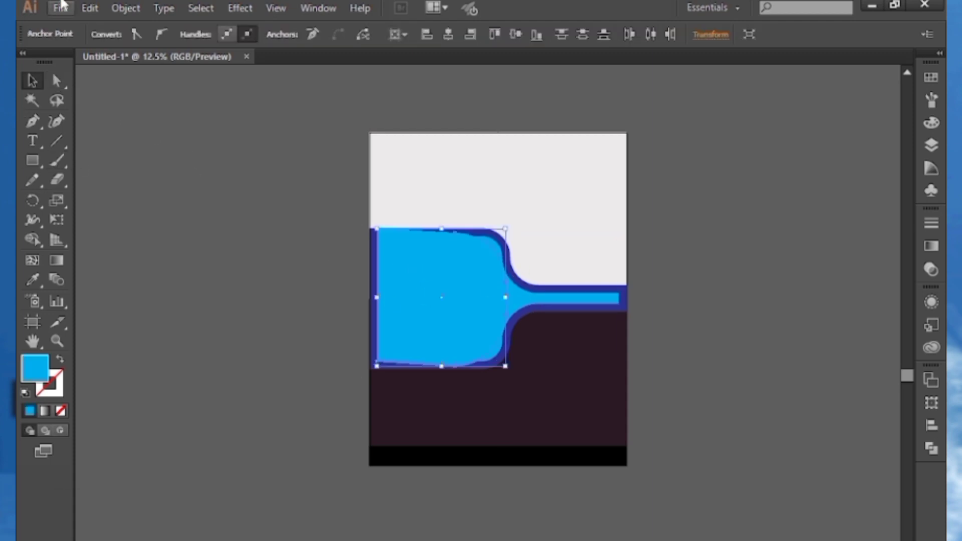
pyautogui.click(61, 7)
pyautogui.click(86, 60)
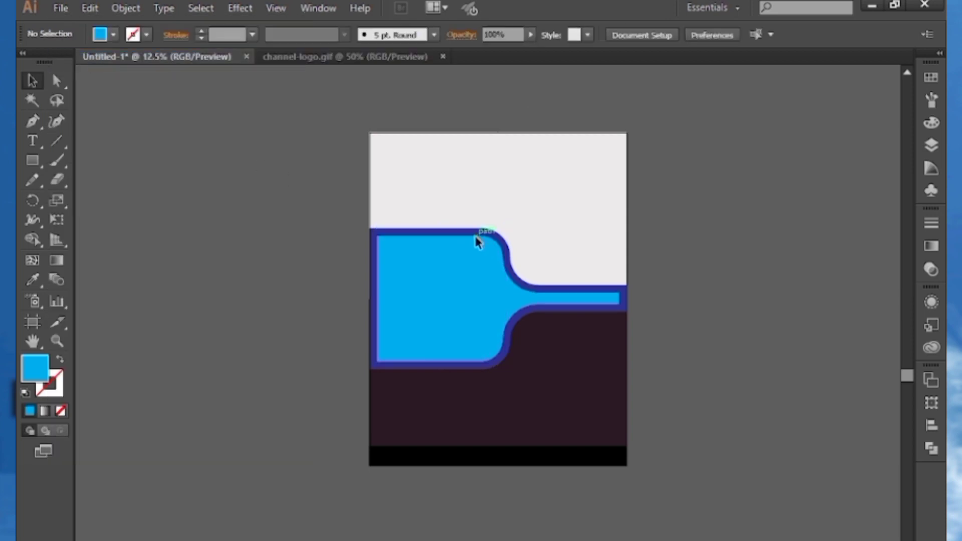
pyautogui.click(477, 242)
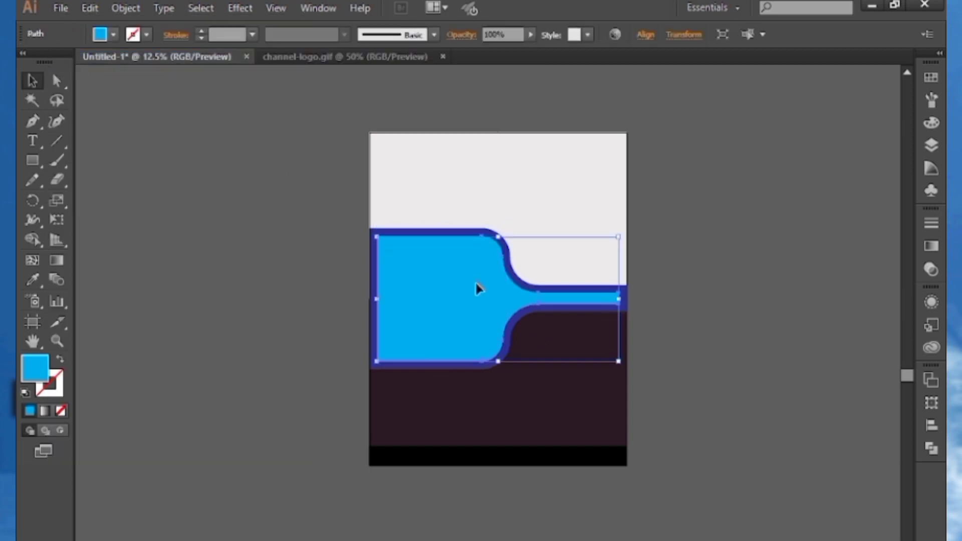
pyautogui.click(347, 57)
pyautogui.moveTo(494, 298); pyautogui.dragTo(430, 287)
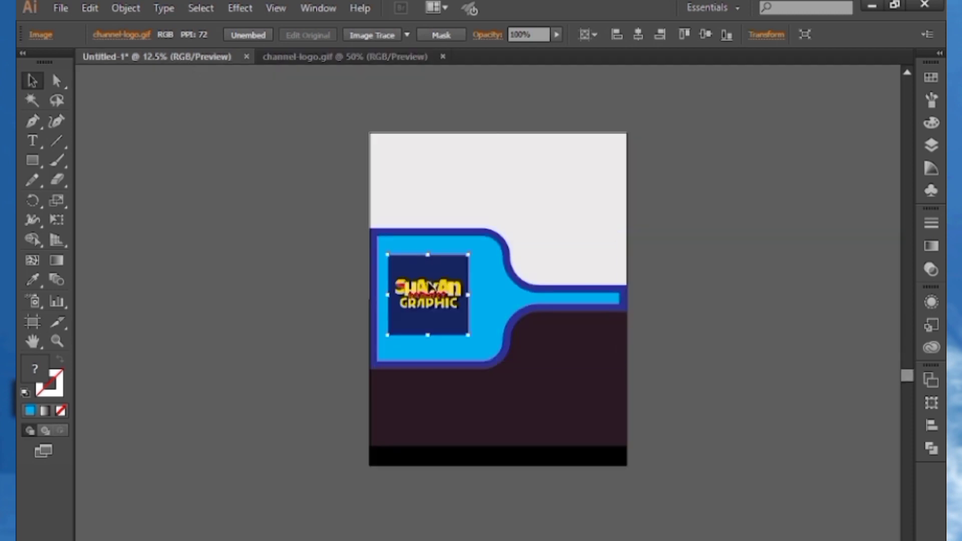
# Bring a duplicate of the cyan inset shape to the front and move it straight down, clear of the logo
pyautogui.click(496, 281)
pyautogui.rightClick(493, 264)
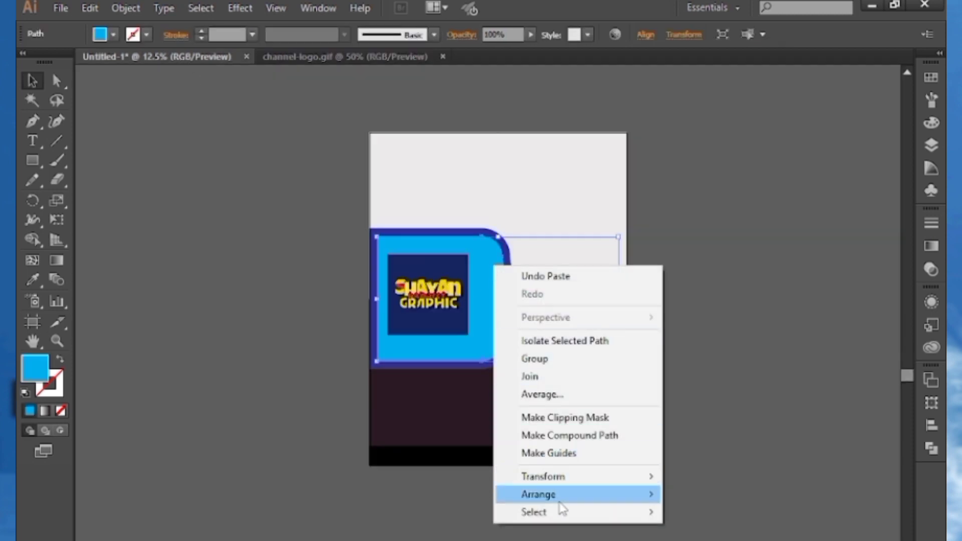
pyautogui.moveTo(563, 496)
pyautogui.click(712, 490)
pyautogui.moveTo(461, 287); pyautogui.dragTo(464, 418)
pyautogui.click(454, 289)
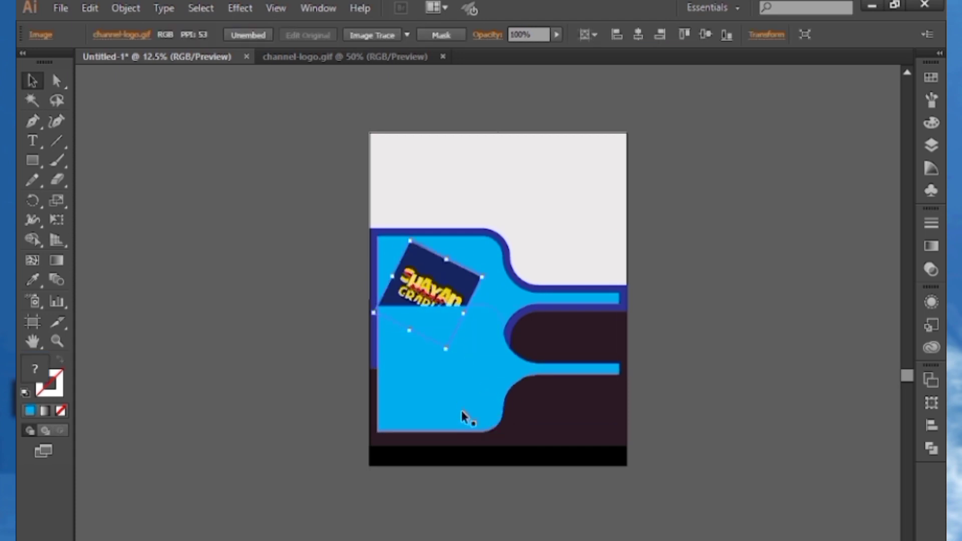
pyautogui.hotkey('ctrl', 'z')
pyautogui.moveTo(462, 367); pyautogui.dragTo(462, 440)
# Scale the logo image up so it covers the whole wide part of the inset shape
pyautogui.click(423, 288)
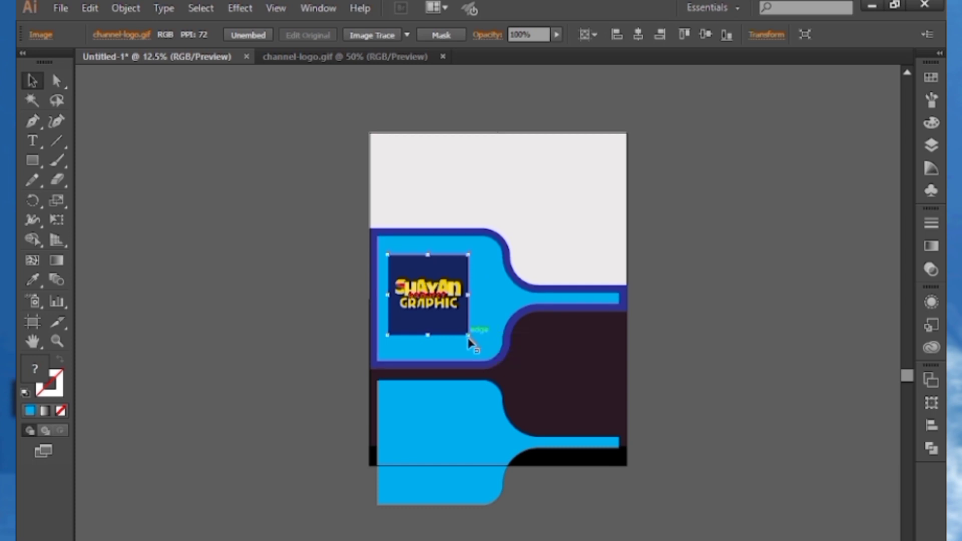
pyautogui.moveTo(469, 336); pyautogui.dragTo(570, 410)
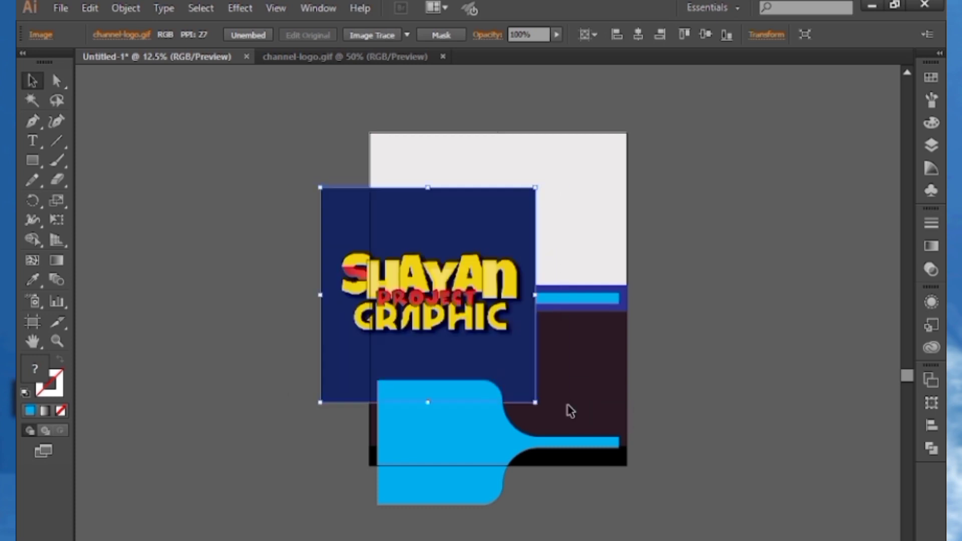
pyautogui.moveTo(514, 323); pyautogui.dragTo(523, 327)
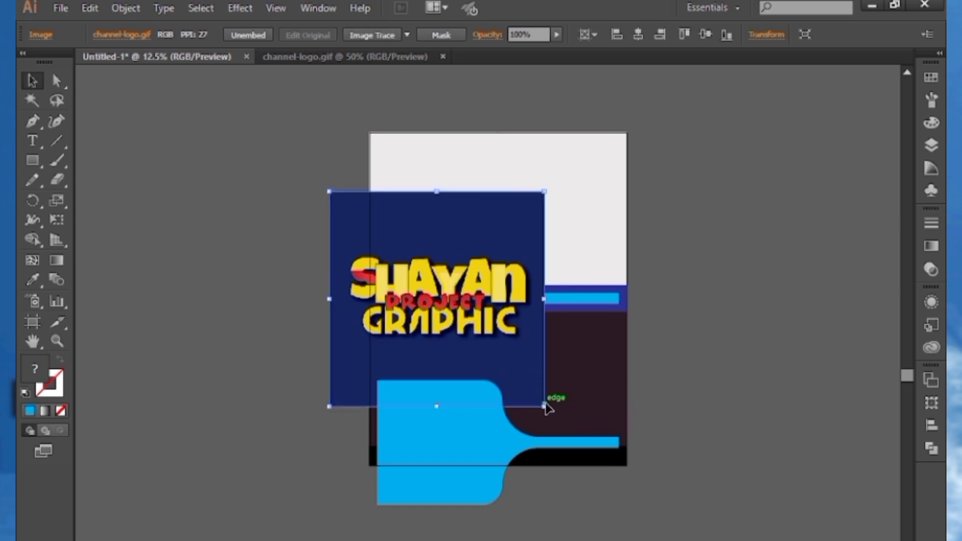
pyautogui.moveTo(542, 405); pyautogui.dragTo(525, 389)
pyautogui.click(526, 392)
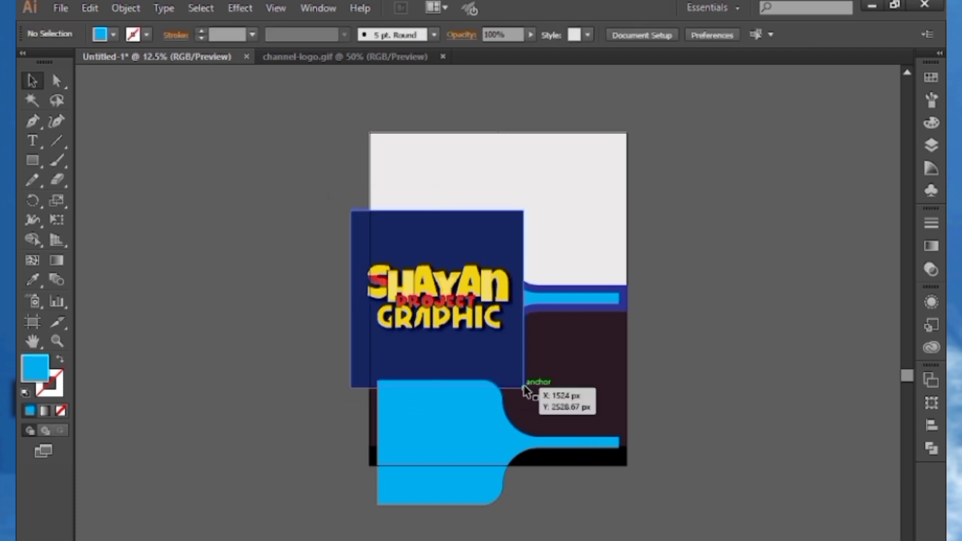
pyautogui.click(524, 390)
pyautogui.moveTo(524, 391); pyautogui.dragTo(511, 375)
# Move the cyan duplicate back over the logo and clip the logo to it with a clipping mask
pyautogui.moveTo(486, 431); pyautogui.dragTo(485, 289)
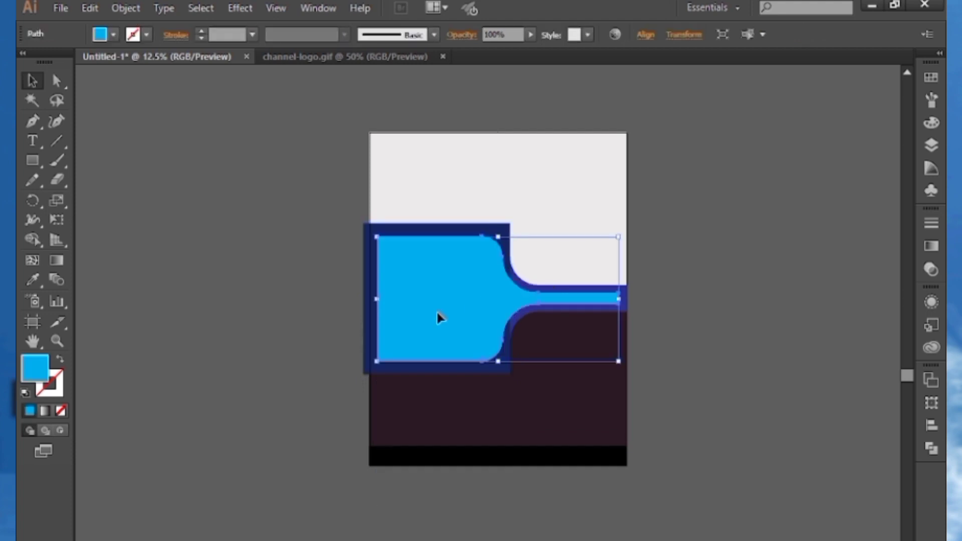
pyautogui.keyDown('shift'); pyautogui.click(461, 224); pyautogui.keyUp('shift')
pyautogui.rightClick(449, 269)
pyautogui.click(533, 359)
pyautogui.click(272, 214)
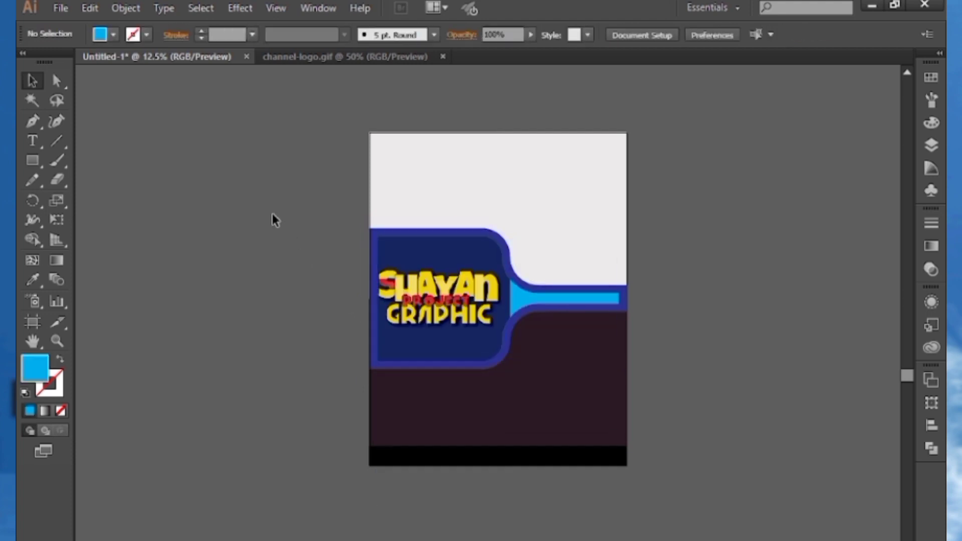
# Isolate the clip group, reposition the logo image inside the wide part of the mask and exit isolation
pyautogui.doubleClick(432, 305)
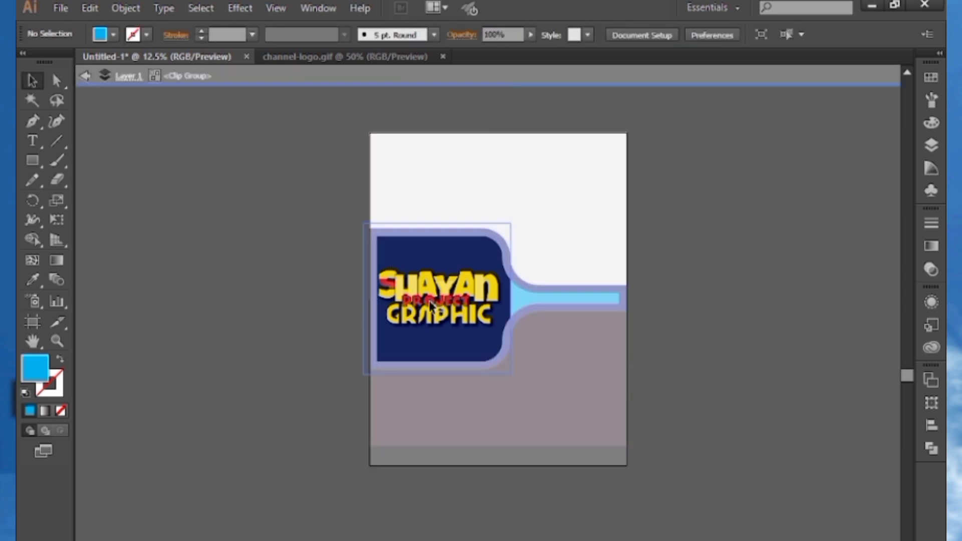
pyautogui.moveTo(432, 304); pyautogui.dragTo(457, 306)
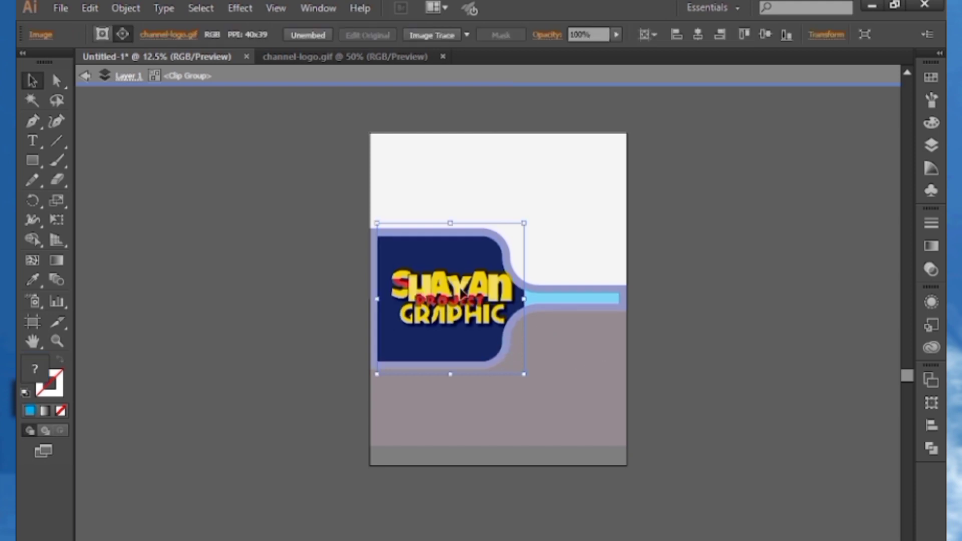
pyautogui.moveTo(463, 297); pyautogui.dragTo(446, 331)
pyautogui.doubleClick(313, 274)
# Apply a drop shadow to the blue frame shape with a 10 px X offset and an 8 px Y offset
pyautogui.hotkey('ctrl', '=')
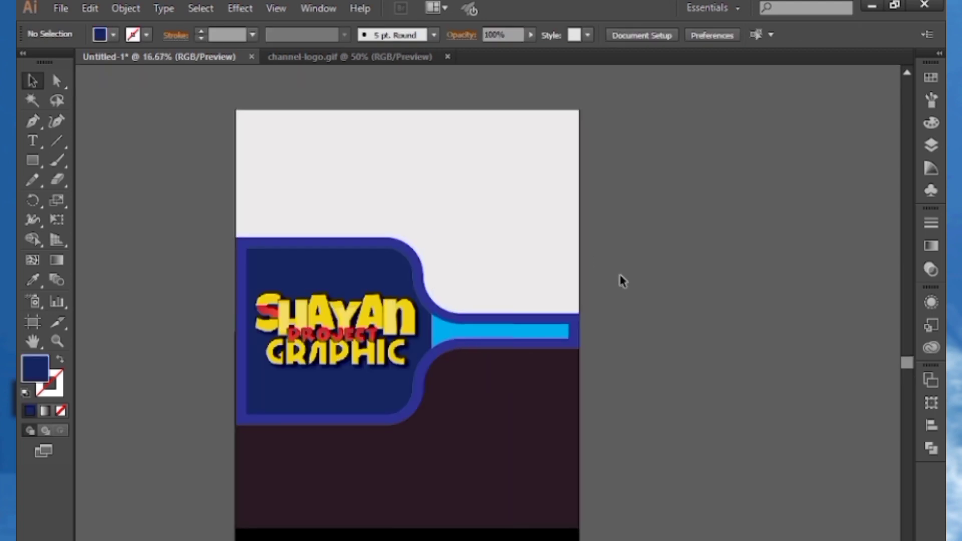
pyautogui.moveTo(659, 371); pyautogui.dragTo(682, 341)
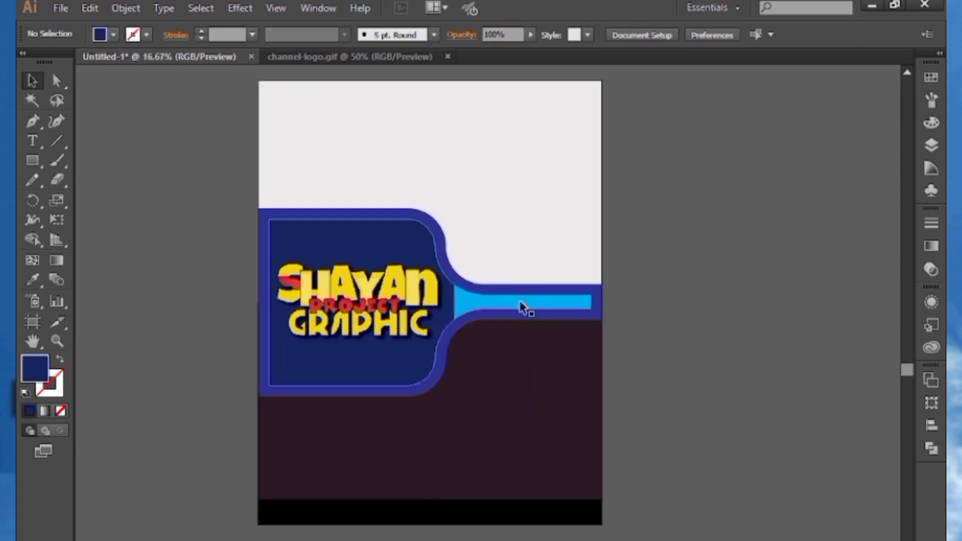
pyautogui.click(597, 291)
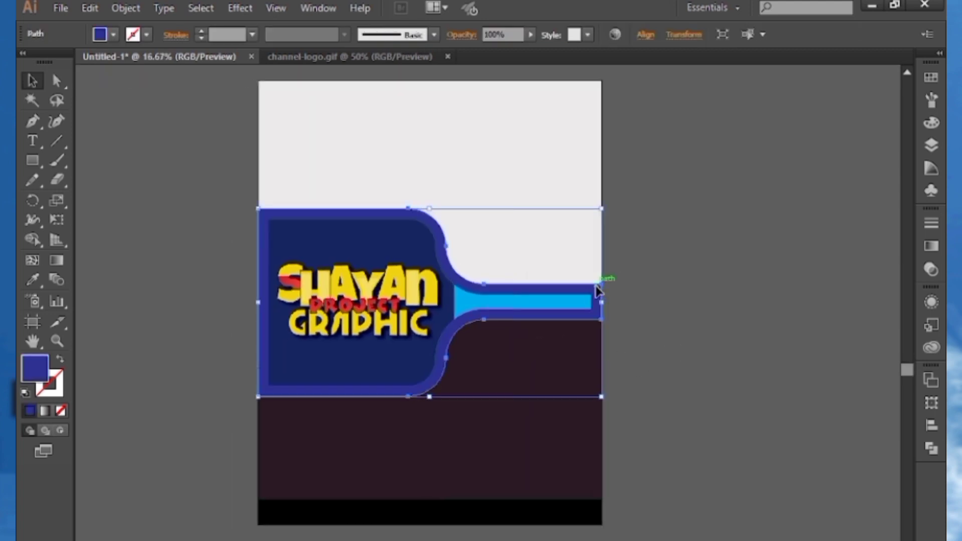
pyautogui.click(241, 8)
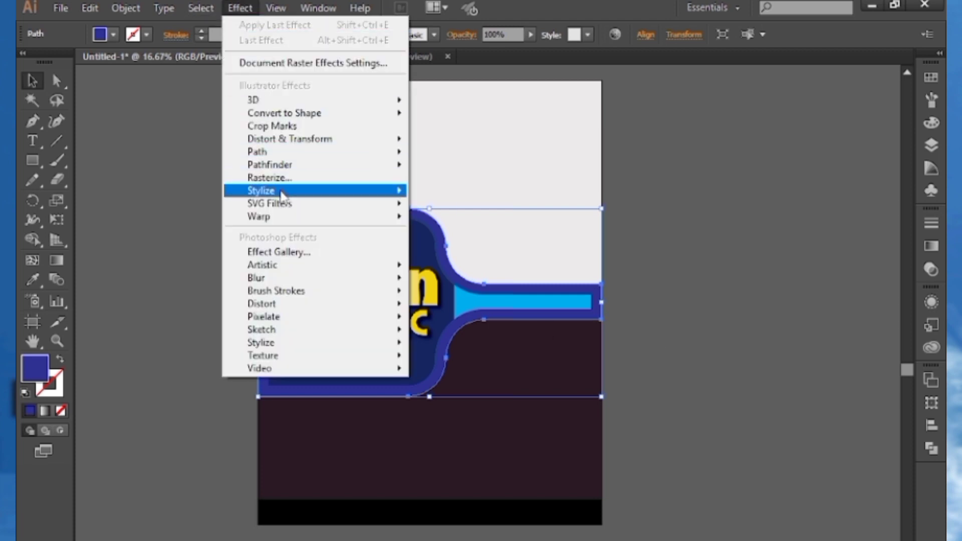
pyautogui.moveTo(351, 190)
pyautogui.click(475, 191)
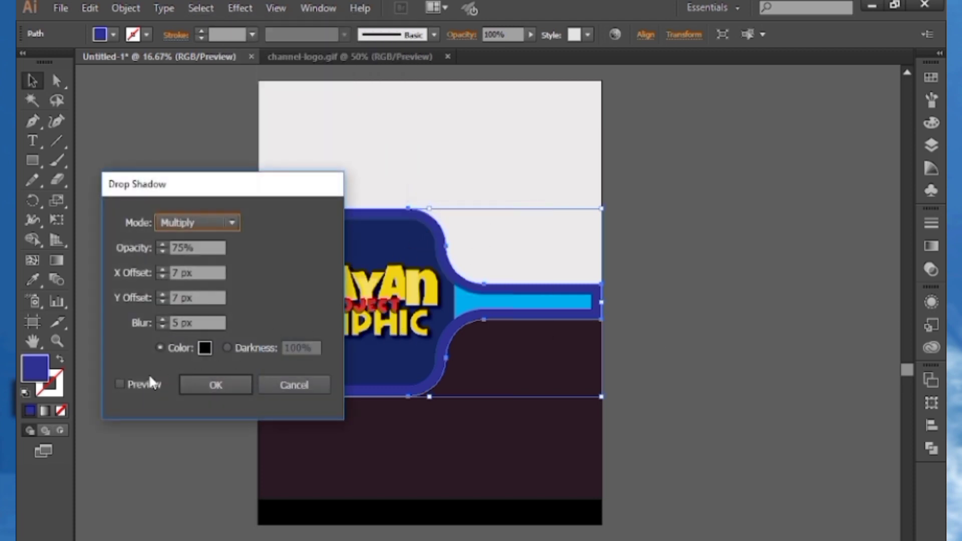
pyautogui.click(150, 384)
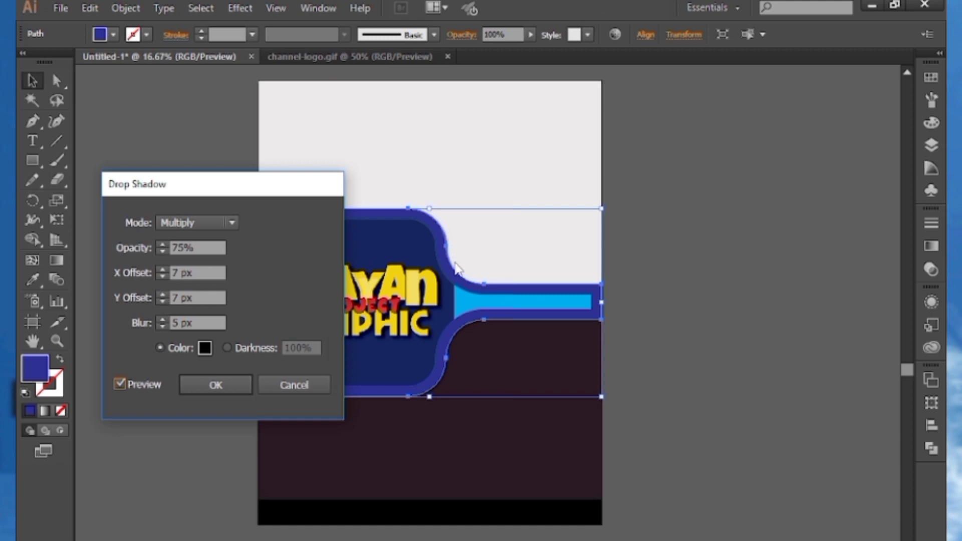
pyautogui.click(163, 270)
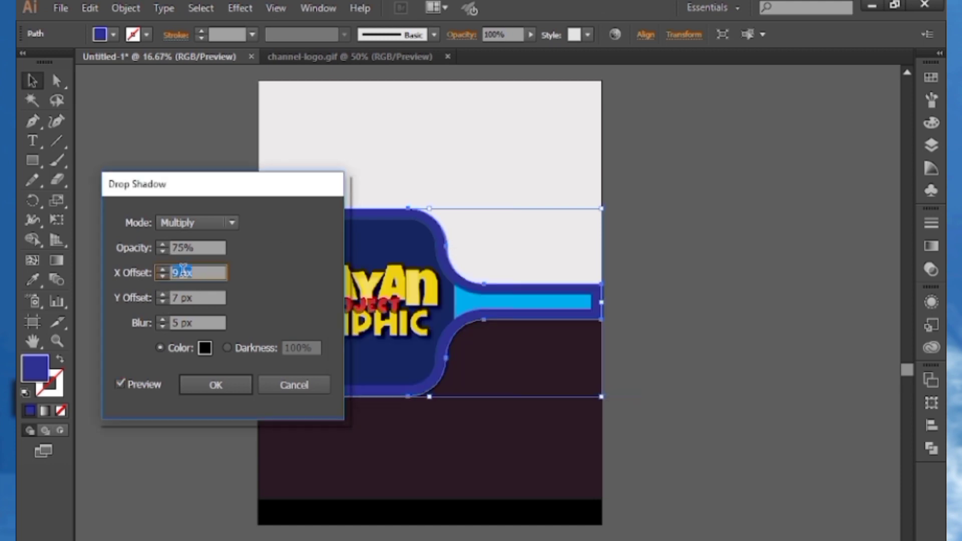
pyautogui.press('Up')
pyautogui.press('Up')
pyautogui.click(163, 295)
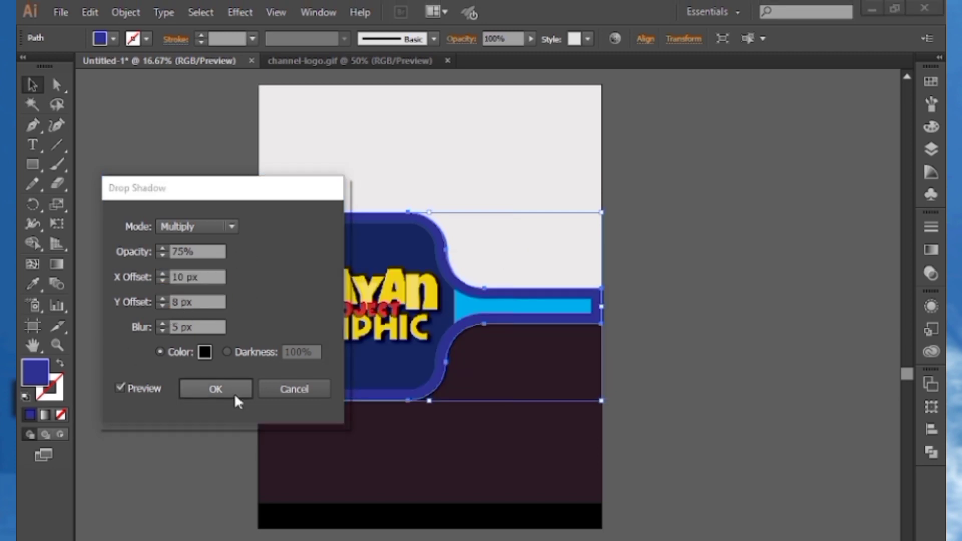
pyautogui.click(234, 389)
pyautogui.click(219, 321)
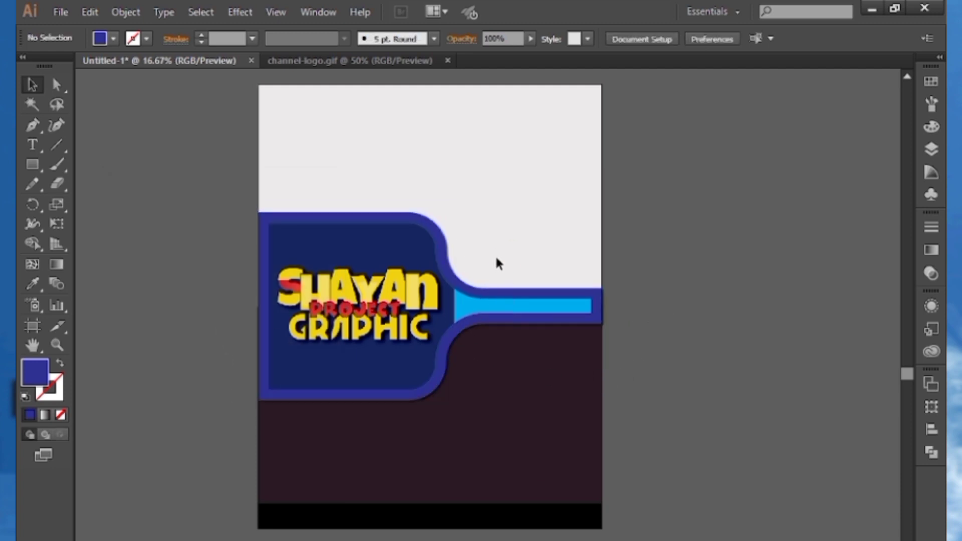
# Examine the drop shadow along the frame's curved edge up close and check the whole flyer layout
pyautogui.press('z')
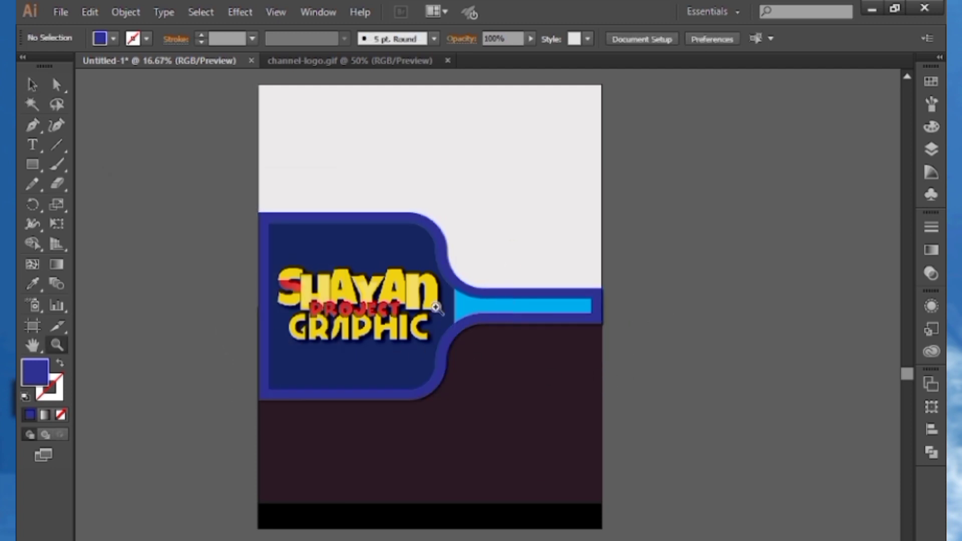
pyautogui.moveTo(404, 241); pyautogui.dragTo(499, 368)
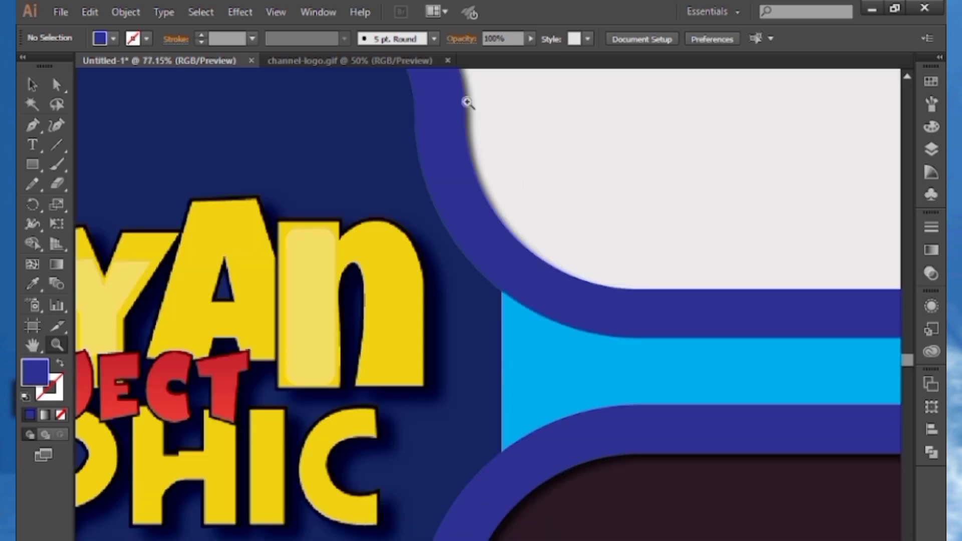
pyautogui.keyDown('alt'); pyautogui.click(465, 357); pyautogui.keyUp('alt')
pyautogui.keyDown('alt'); pyautogui.click(465, 357); pyautogui.keyUp('alt')
pyautogui.keyDown('alt'); pyautogui.click(465, 357); pyautogui.keyUp('alt')
pyautogui.keyDown('alt'); pyautogui.click(466, 357); pyautogui.keyUp('alt')
pyautogui.keyDown('alt'); pyautogui.click(465, 357); pyautogui.keyUp('alt')
pyautogui.keyDown('alt'); pyautogui.click(465, 357); pyautogui.keyUp('alt')
pyautogui.keyDown('alt'); pyautogui.click(465, 357); pyautogui.keyUp('alt')
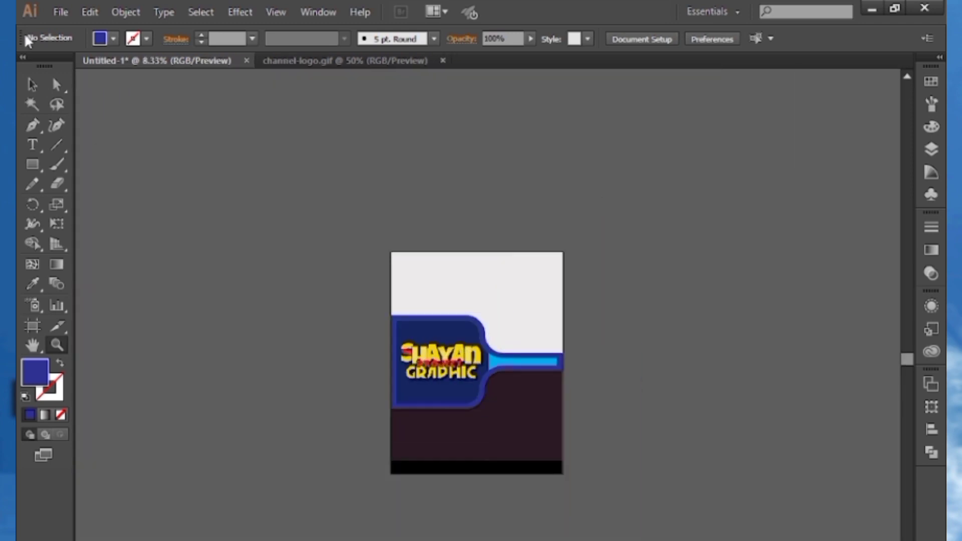
pyautogui.click(41, 88)
pyautogui.moveTo(455, 385); pyautogui.dragTo(426, 298)
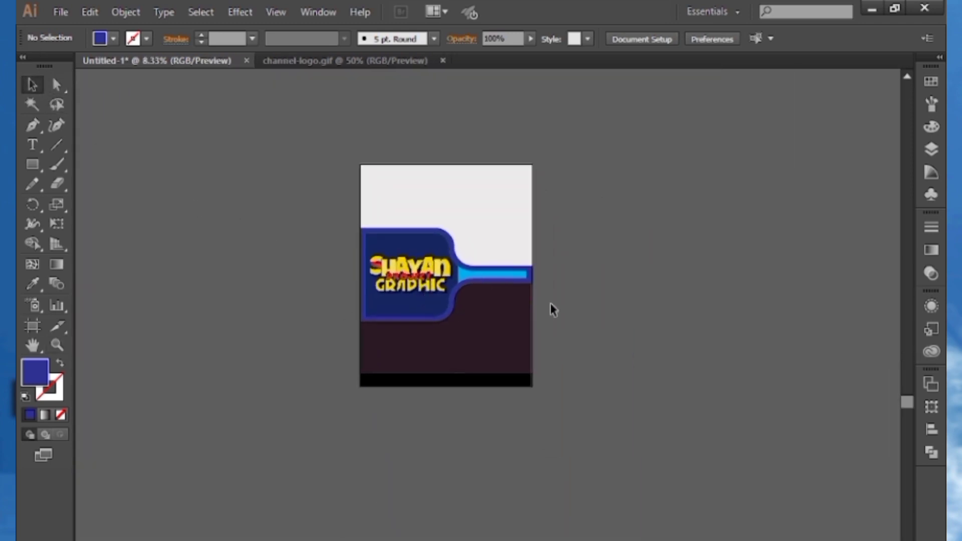
pyautogui.hotkey('ctrl', '=')
pyautogui.hotkey('ctrl', '=')
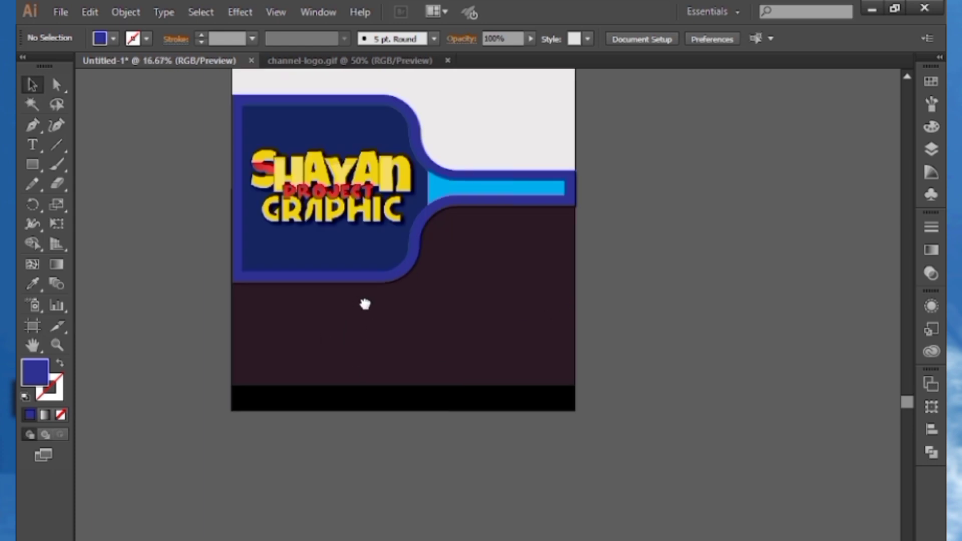
pyautogui.moveTo(365, 304); pyautogui.dragTo(425, 372)
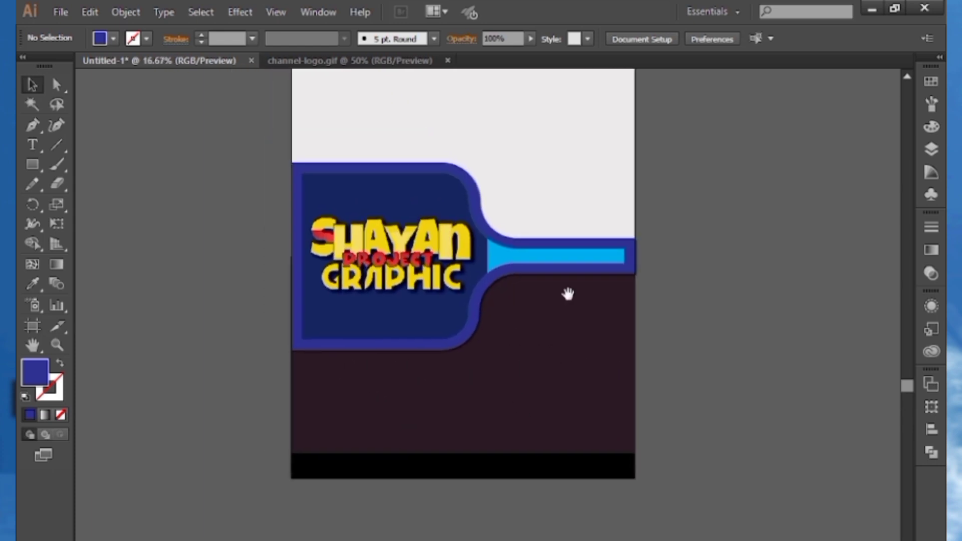
pyautogui.moveTo(568, 294); pyautogui.dragTo(581, 308)
pyautogui.click(454, 304)
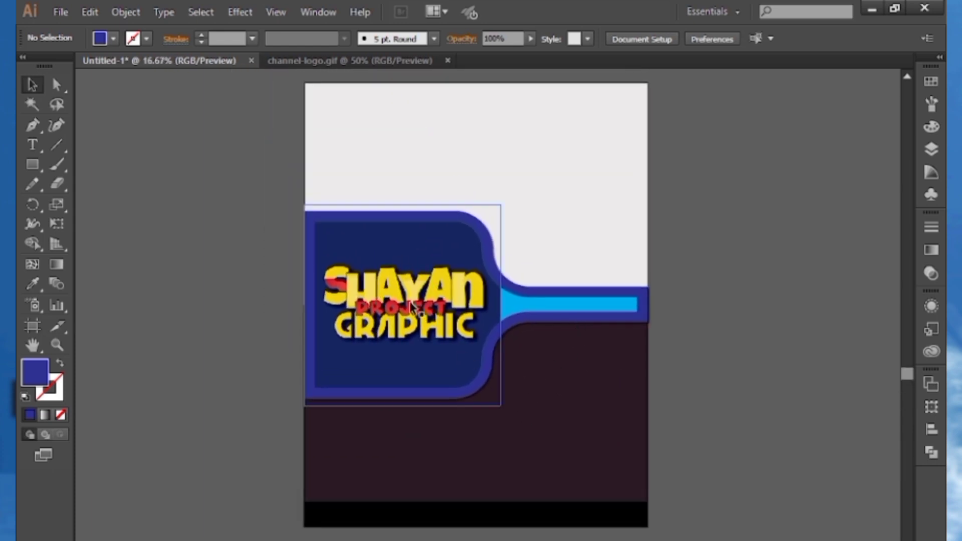
pyautogui.click(536, 157)
pyautogui.moveTo(558, 135); pyautogui.dragTo(549, 152)
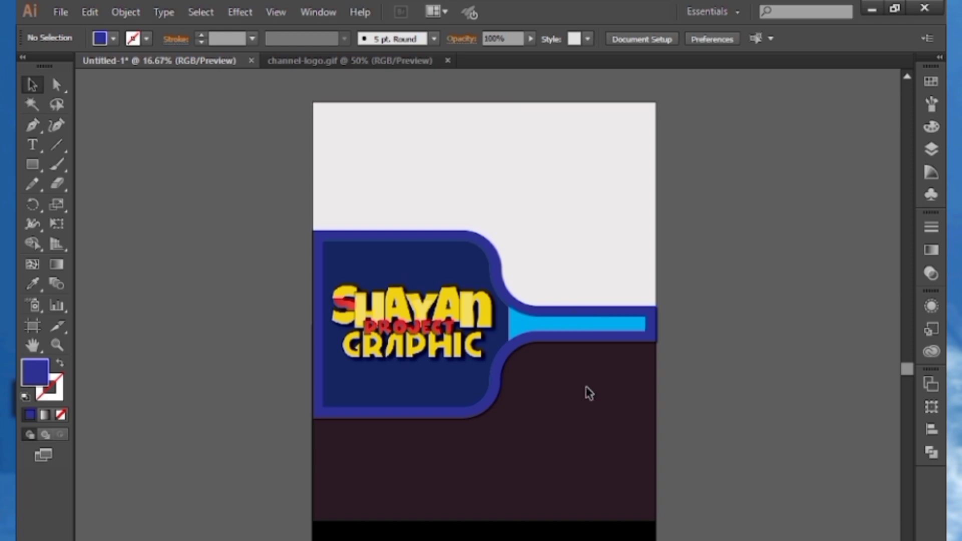
# Open the file new business card icons.ai from Local Disk (D:)
pyautogui.click(61, 19)
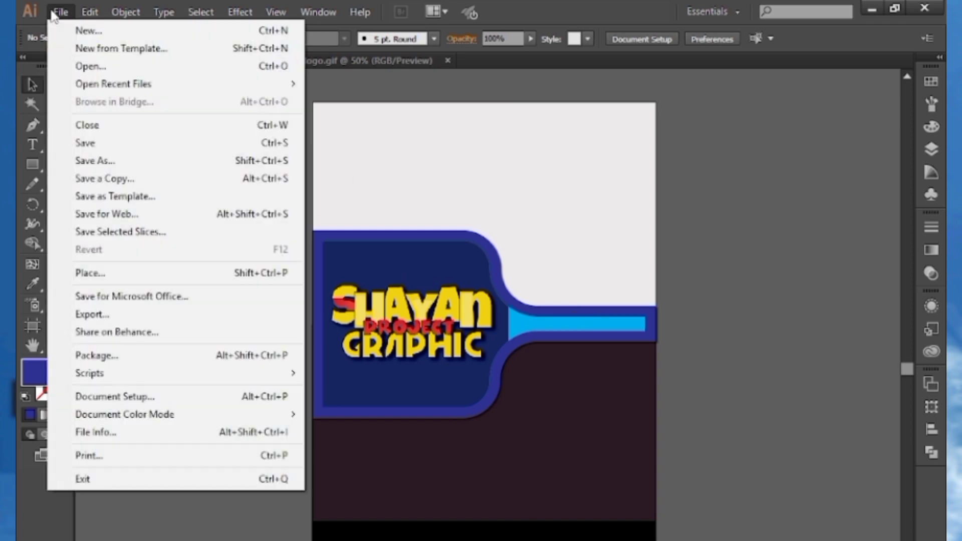
pyautogui.click(80, 64)
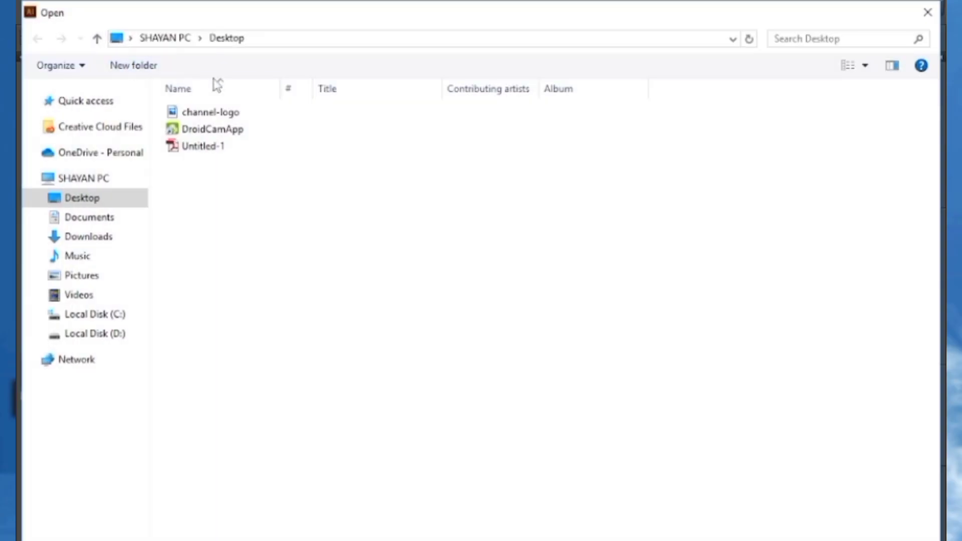
pyautogui.click(95, 334)
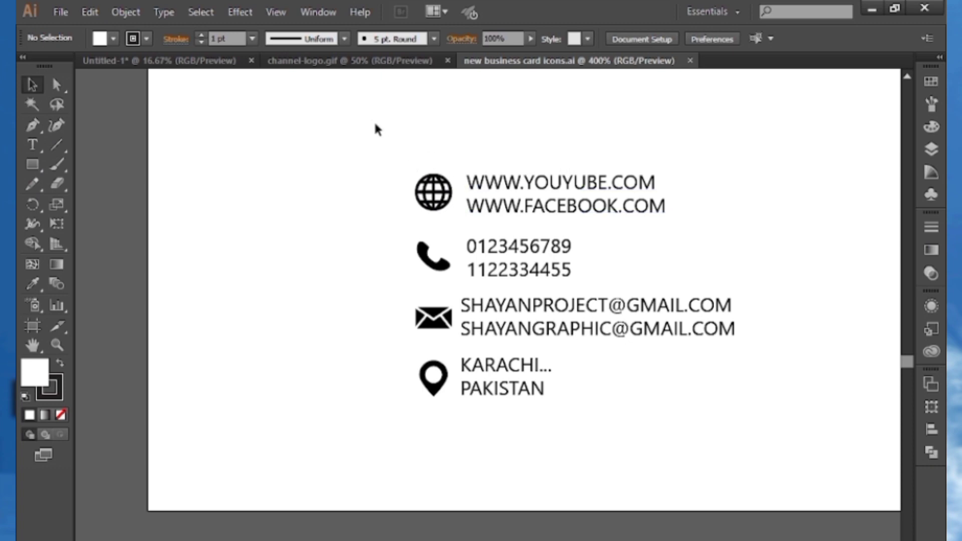
# Bring all the contact icons and text lines into the flyer document and scale them up over its dark lower area
pyautogui.moveTo(369, 117); pyautogui.dragTo(396, 161)
pyautogui.hotkey('ctrl', 'a')
pyautogui.moveTo(525, 274); pyautogui.dragTo(198, 65)
pyautogui.moveTo(518, 448); pyautogui.dragTo(631, 387)
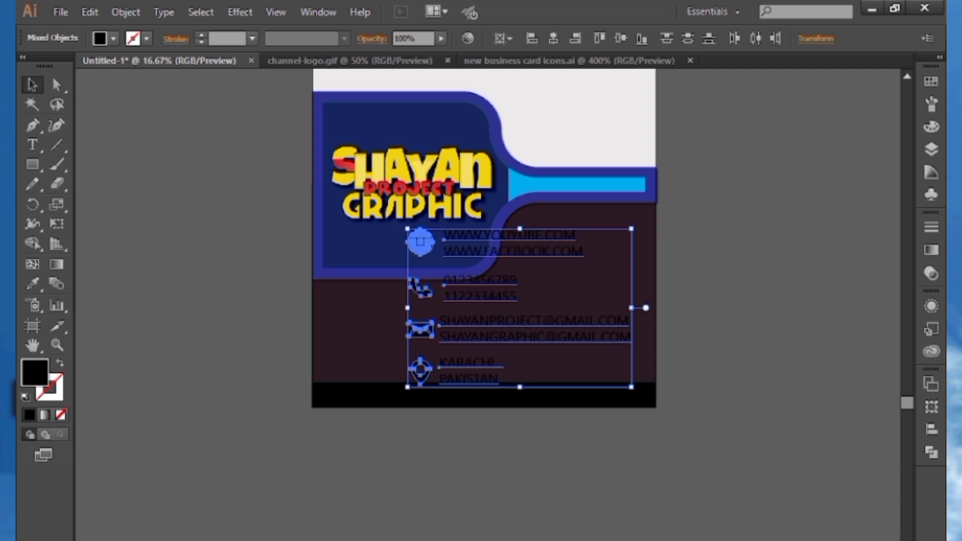
# Fill all the contact icons and text with white
pyautogui.click(931, 81)
pyautogui.click(753, 118)
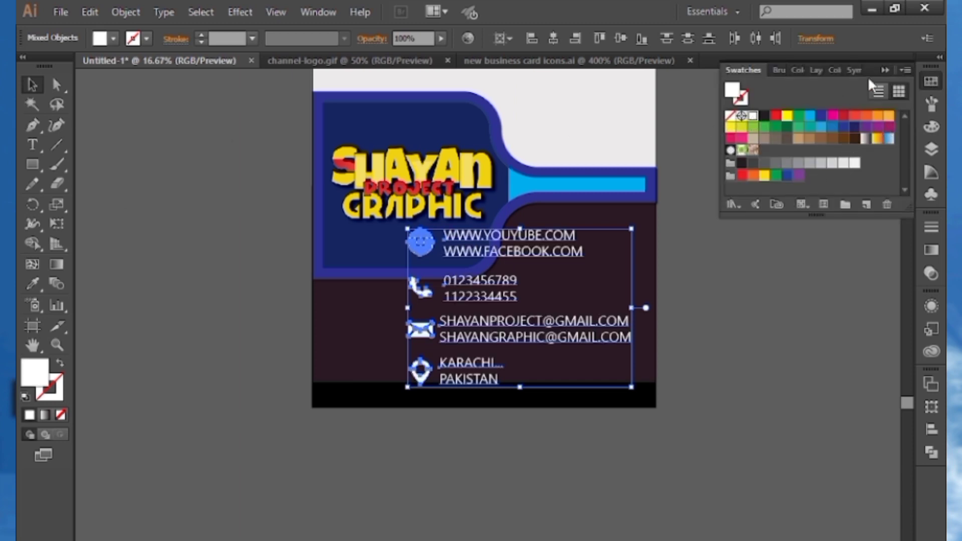
pyautogui.click(725, 321)
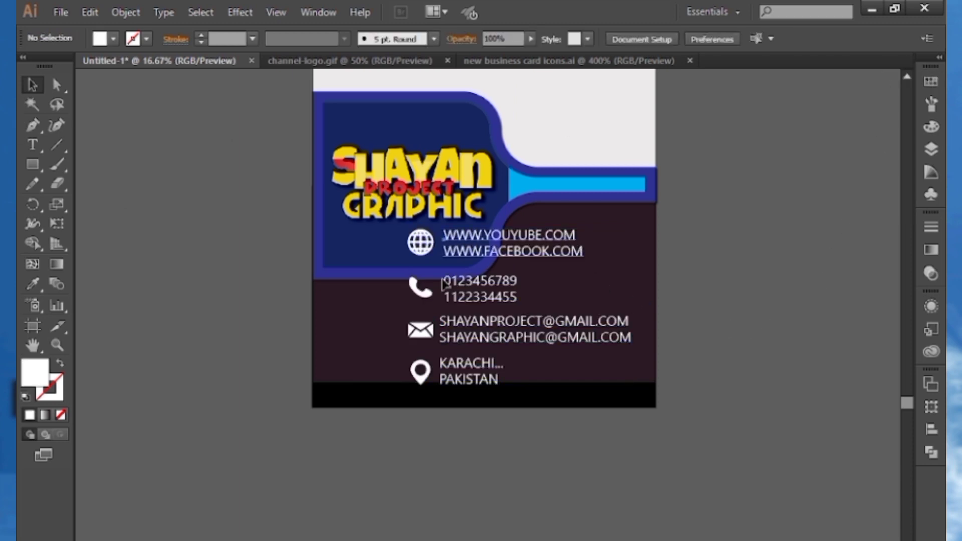
# Group the globe icon with the web addresses and move the group onto the start of the black footer bar
pyautogui.click(447, 254)
pyautogui.keyDown('shift'); pyautogui.click(428, 244); pyautogui.keyUp('shift')
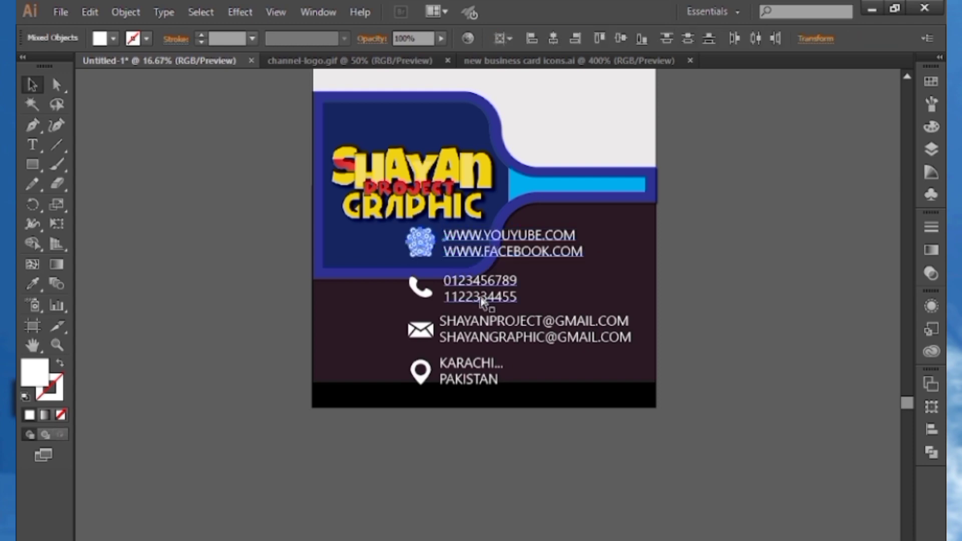
pyautogui.hotkey('ctrl', 'g')
pyautogui.moveTo(538, 240); pyautogui.dragTo(459, 386)
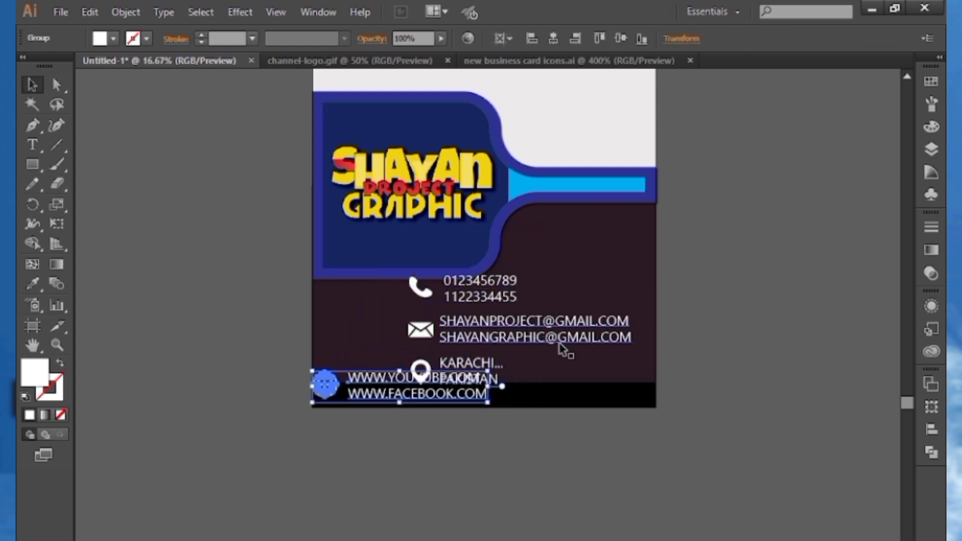
# Group the envelope icon with the e-mail addresses and move the group out to the artboard's right edge
pyautogui.click(526, 346)
pyautogui.keyDown('shift'); pyautogui.click(421, 331); pyautogui.keyUp('shift')
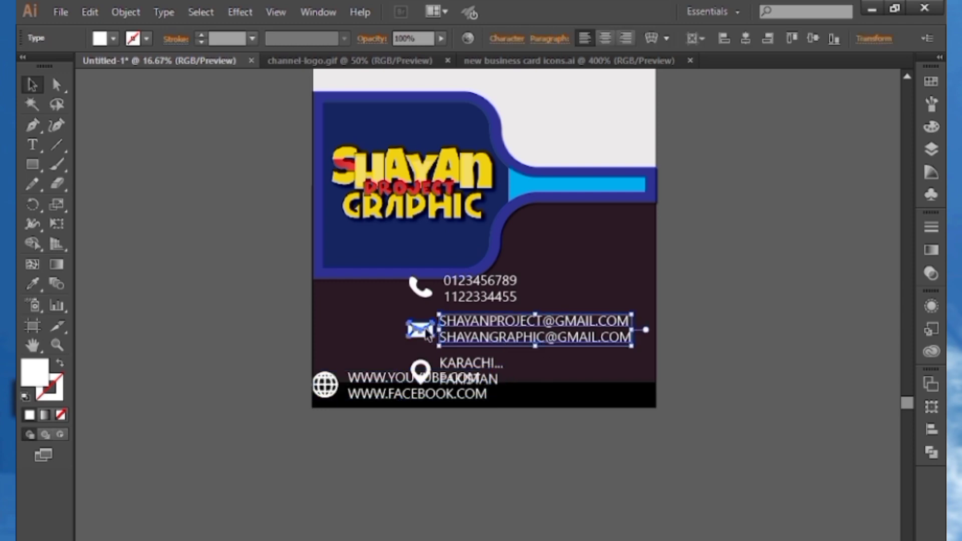
pyautogui.hotkey('ctrl', 'g')
pyautogui.moveTo(517, 339); pyautogui.dragTo(733, 354)
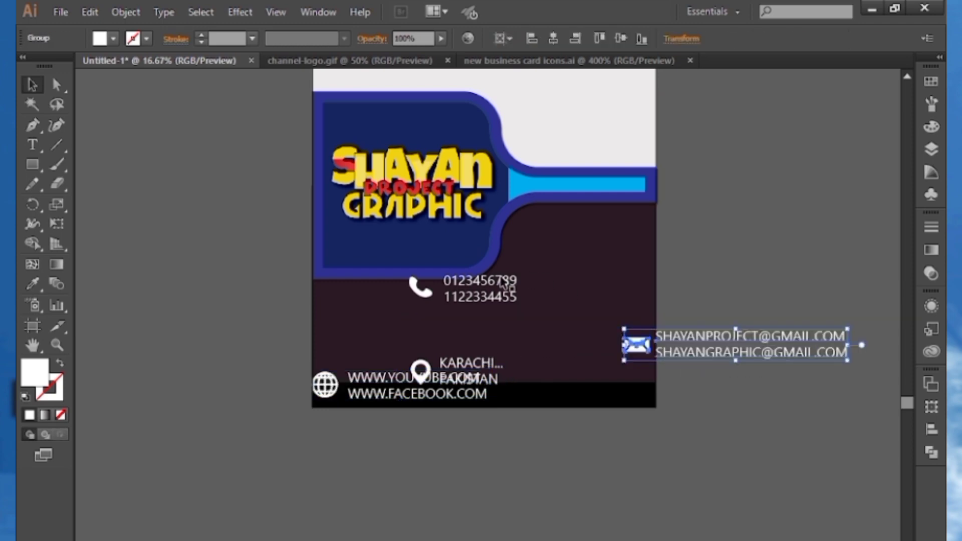
# Move the location icon and text clear of the footer, and scale the web address group down to fit the bar's left end
pyautogui.click(507, 291)
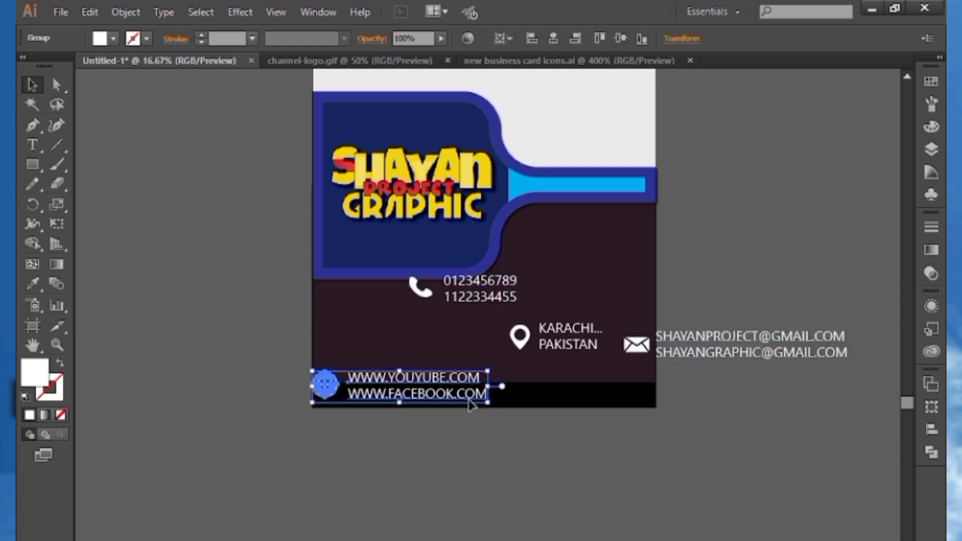
pyautogui.hotkey('ctrl', '+')
pyautogui.hotkey('ctrl', '+')
pyautogui.moveTo(467, 274); pyautogui.dragTo(604, 146)
pyautogui.moveTo(624, 317); pyautogui.dragTo(462, 295)
pyautogui.hscroll(3, 556, 189)
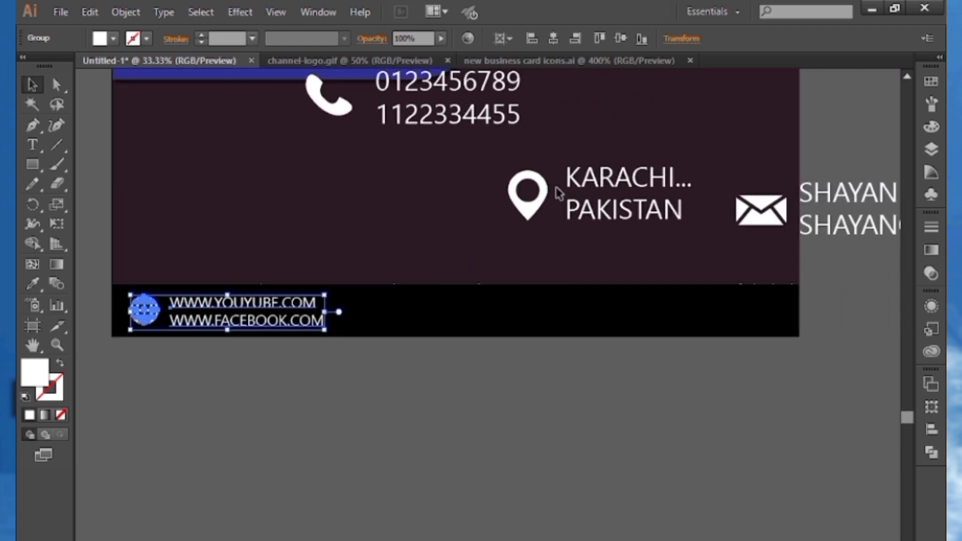
# Move the e-mail group into the footer bar and scale it down to fit beside the web addresses
pyautogui.moveTo(862, 194); pyautogui.dragTo(475, 292)
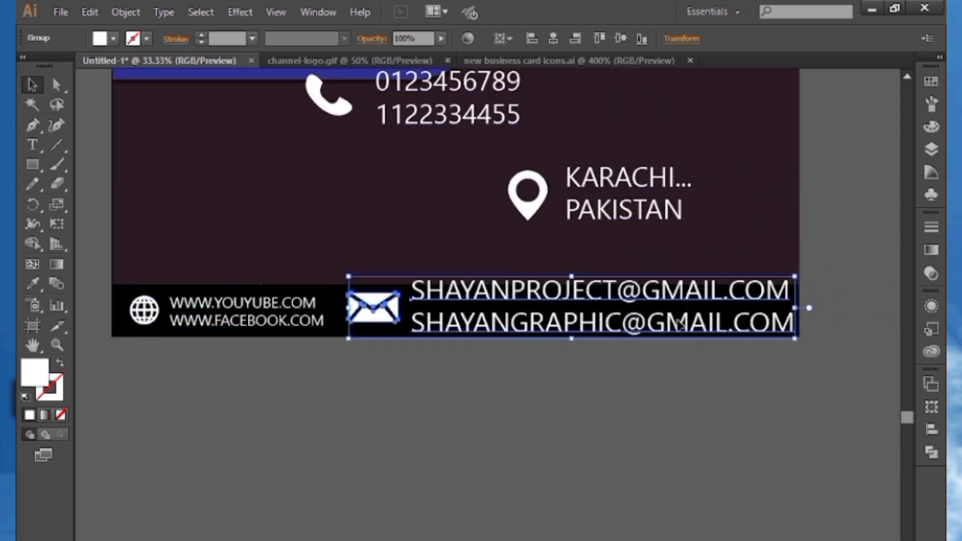
pyautogui.moveTo(799, 337); pyautogui.dragTo(680, 323)
pyautogui.moveTo(594, 303); pyautogui.dragTo(471, 307)
pyautogui.click(509, 408)
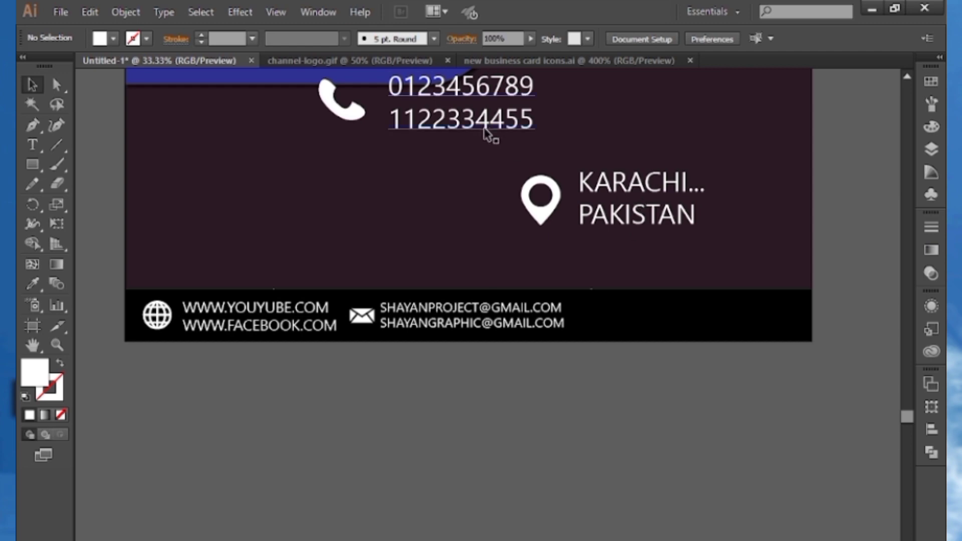
# Move the phone icon and numbers into the footer bar beside the e-mail group and scale them down to fit
pyautogui.moveTo(491, 134); pyautogui.dragTo(792, 326)
pyautogui.moveTo(671, 303); pyautogui.dragTo(644, 305)
pyautogui.moveTo(752, 351); pyautogui.dragTo(579, 328)
# Move the location icon and text into the footer bar, scale them down and place them just after the phone numbers
pyautogui.moveTo(469, 192); pyautogui.dragTo(615, 333)
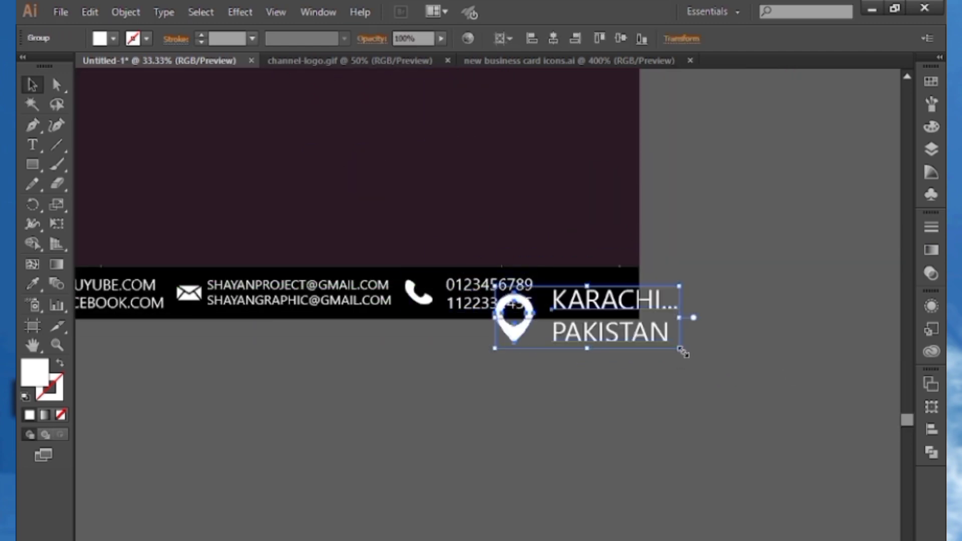
pyautogui.moveTo(682, 350); pyautogui.dragTo(629, 332)
pyautogui.moveTo(602, 312); pyautogui.dragTo(603, 288)
pyautogui.click(509, 366)
pyautogui.moveTo(507, 369); pyautogui.dragTo(695, 357)
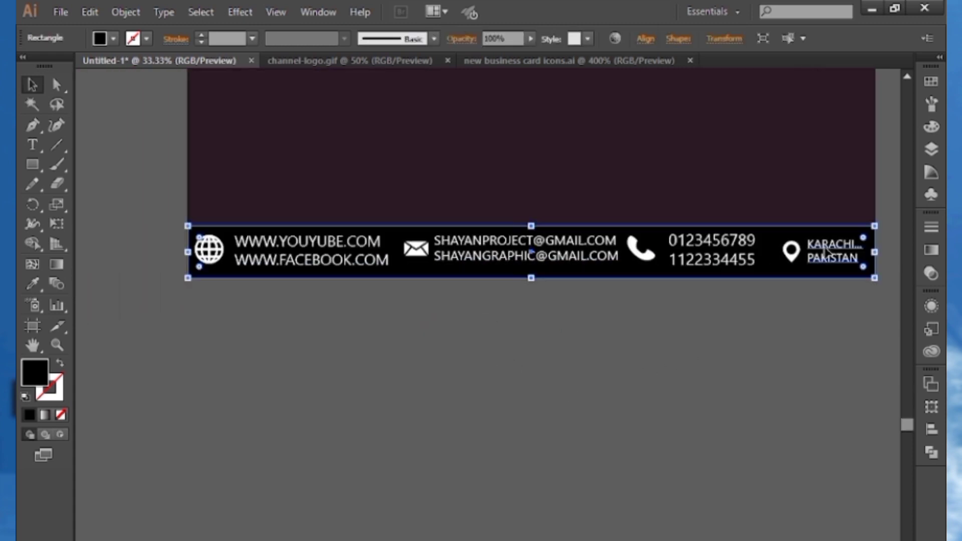
pyautogui.moveTo(825, 252); pyautogui.dragTo(804, 257)
pyautogui.click(718, 337)
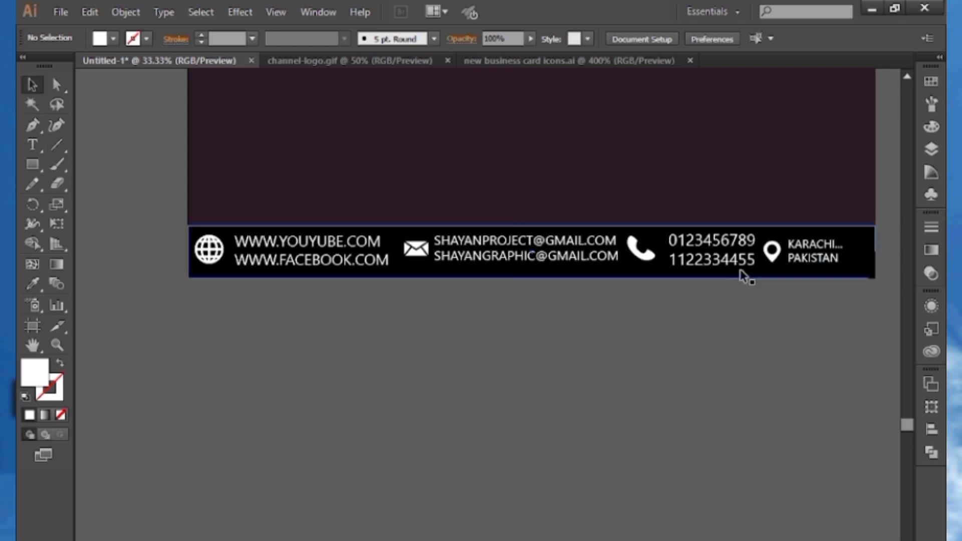
pyautogui.moveTo(907, 428); pyautogui.dragTo(904, 374)
pyautogui.hotkey('ctrl', '-')
pyautogui.hotkey('ctrl', '-')
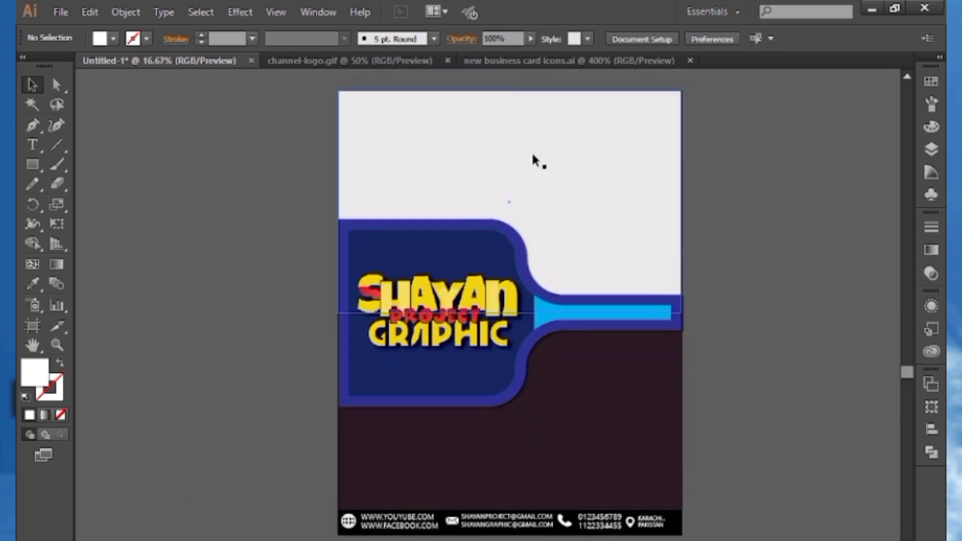
# Fill the light background rectangle in the flyer's upper half with the yellow swatch, after trying cyan and green
pyautogui.click(590, 153)
pyautogui.click(931, 82)
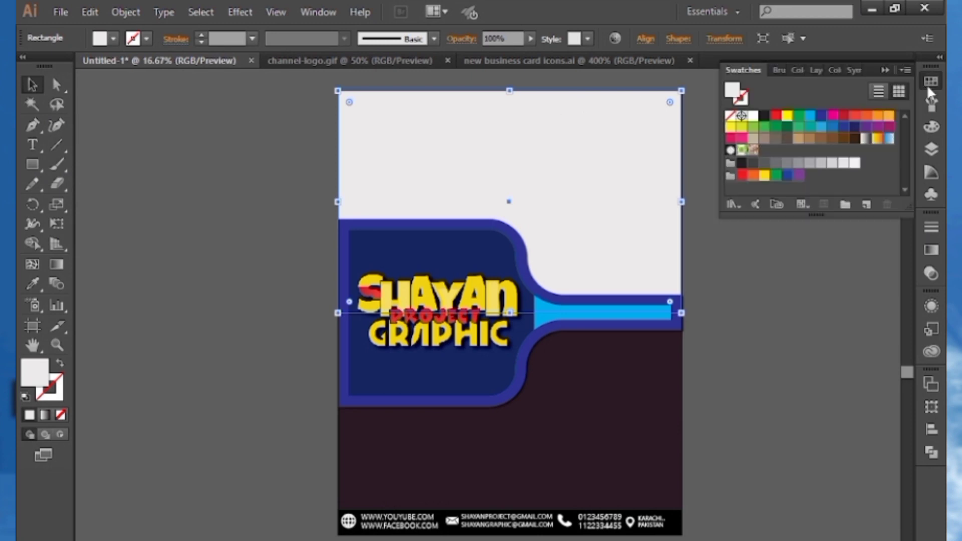
pyautogui.click(812, 116)
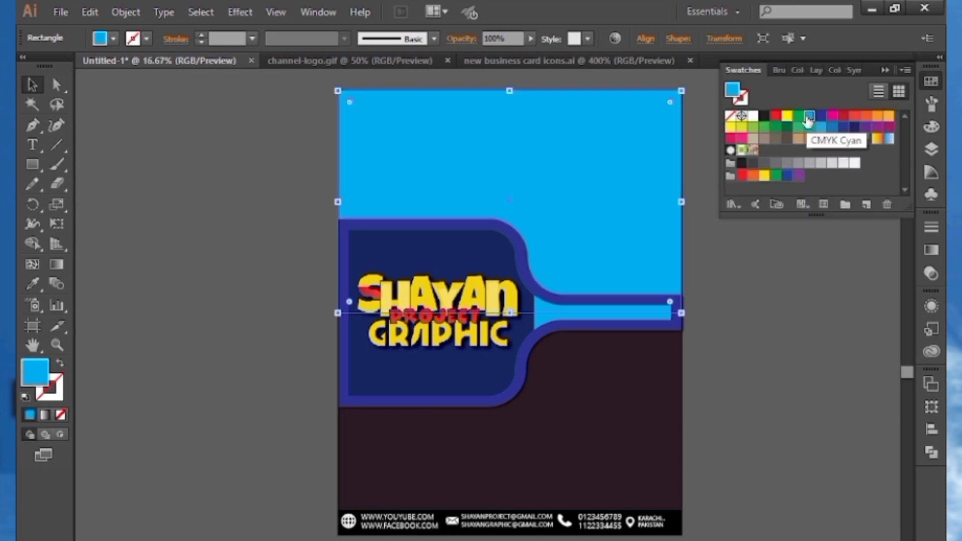
pyautogui.click(799, 116)
pyautogui.click(787, 117)
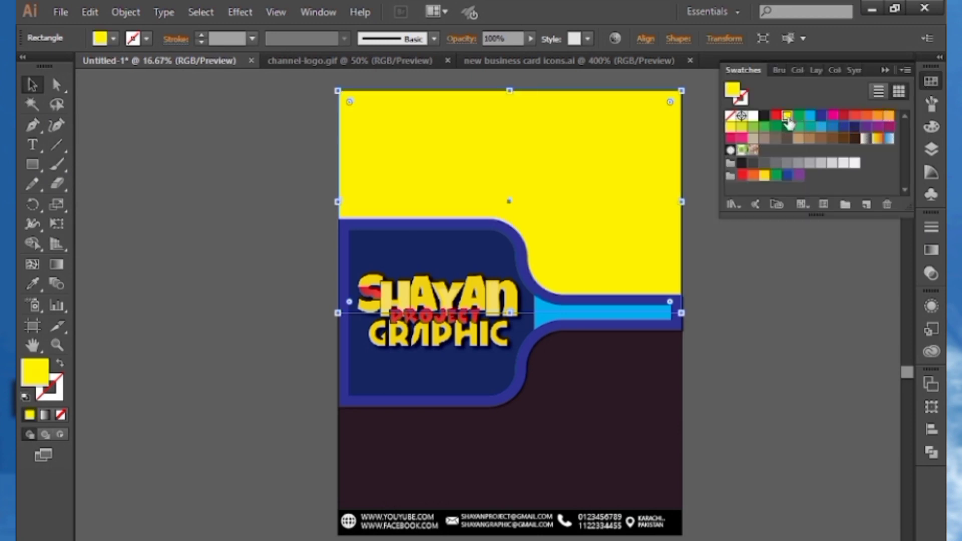
pyautogui.click(788, 239)
pyautogui.click(886, 70)
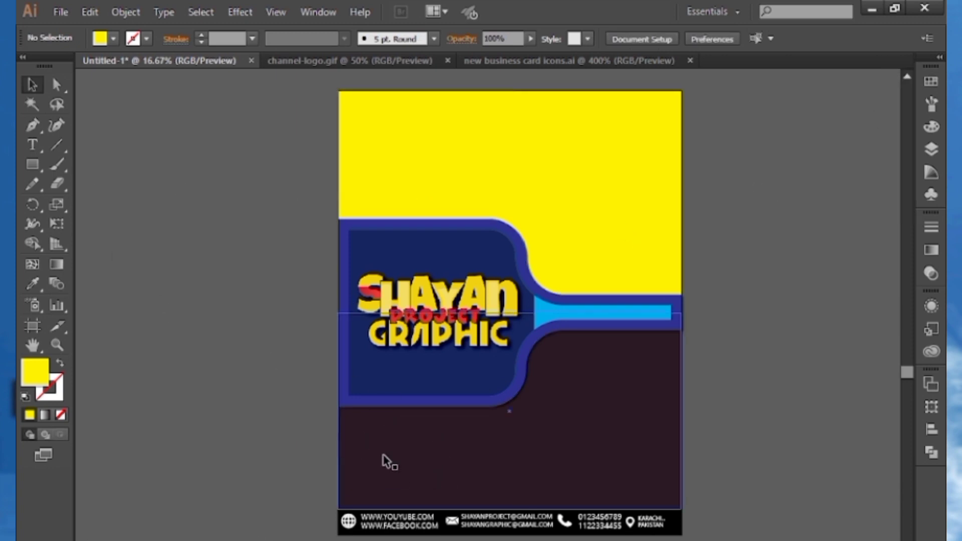
# Add a four-line text block beside the artboard reading poster design, gaphic design, flyer design, logo design, and enlarge it to about 119 pt
pyautogui.press('p')
pyautogui.click(34, 143)
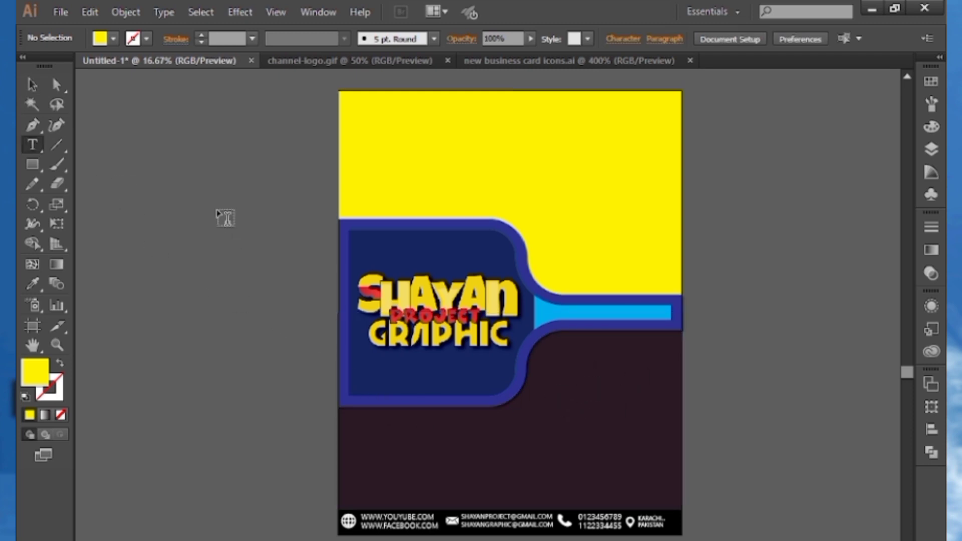
pyautogui.click(217, 207)
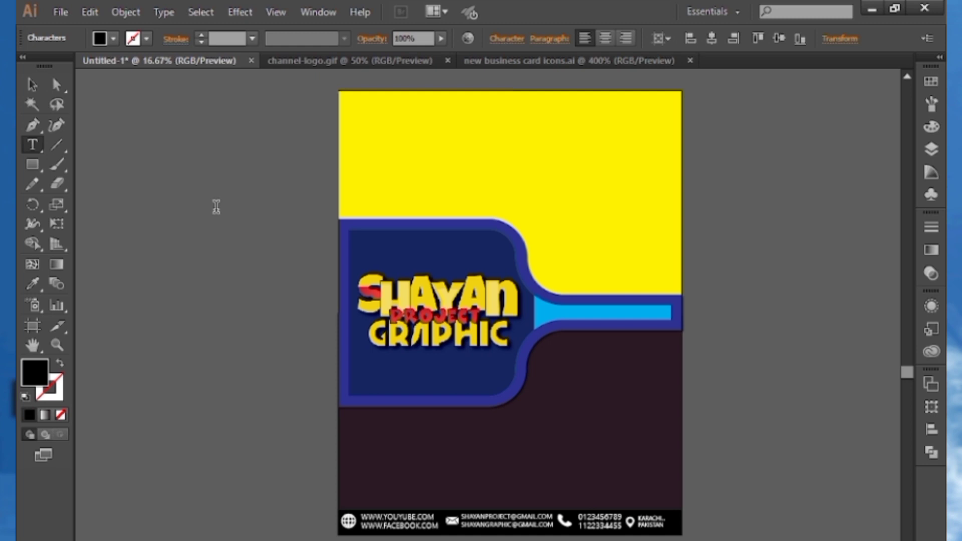
pyautogui.click(31, 85)
pyautogui.moveTo(228, 219); pyautogui.dragTo(338, 339)
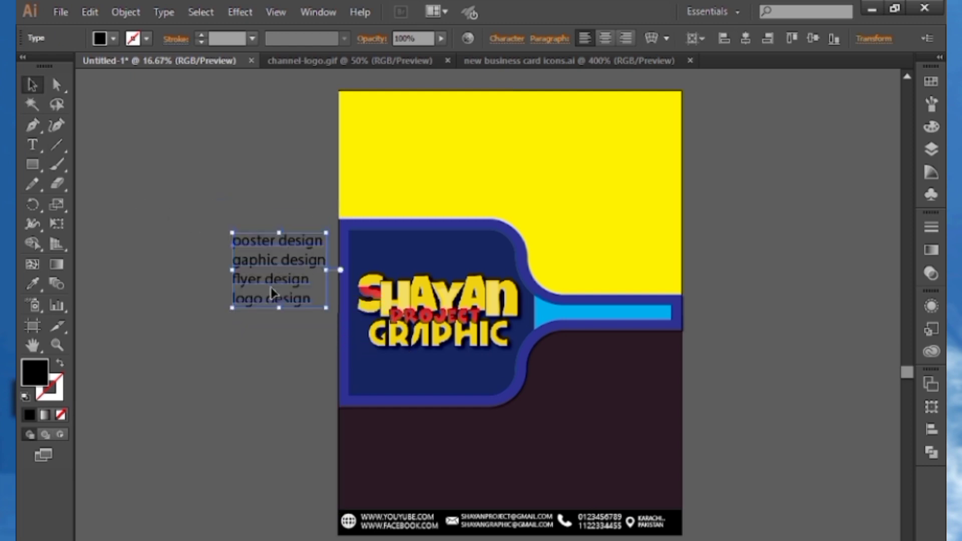
# Set the four-line design services text to All Caps
pyautogui.click(506, 39)
pyautogui.click(353, 232)
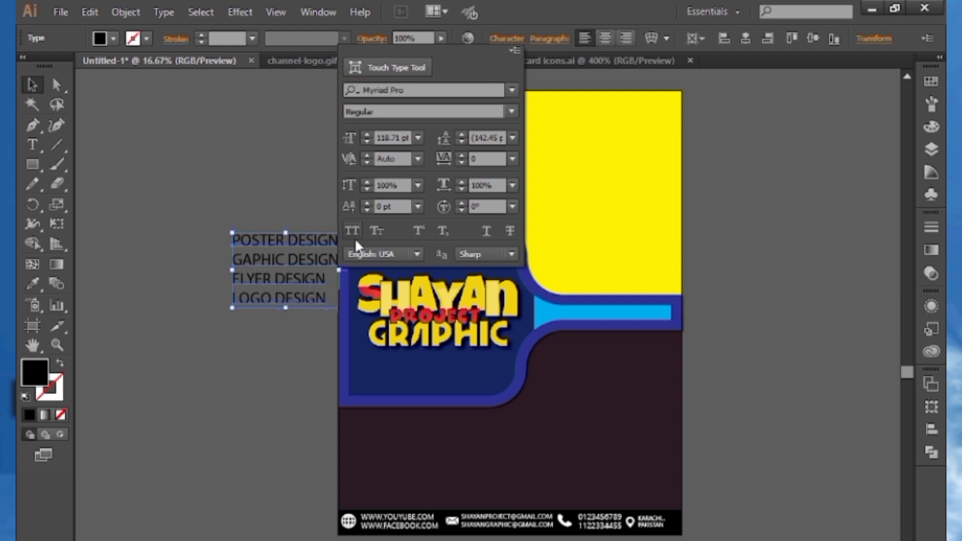
pyautogui.click(263, 247)
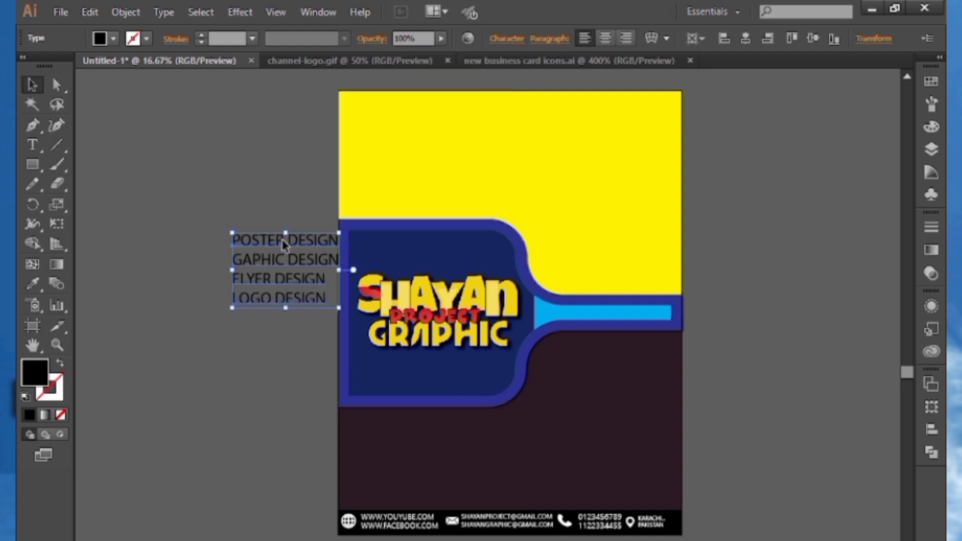
# Place the services text in the dark area just below the cyan strip and fill it with white
pyautogui.moveTo(285, 244); pyautogui.dragTo(591, 384)
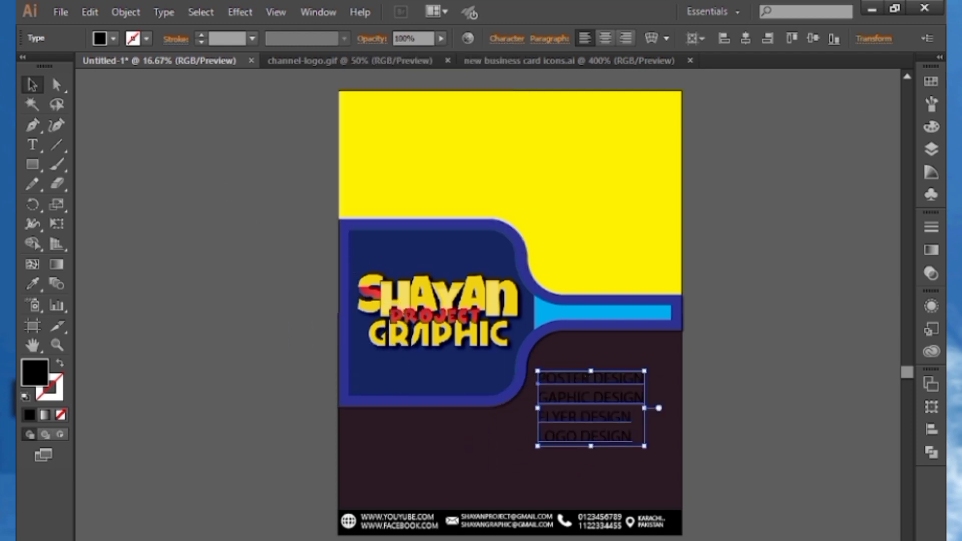
pyautogui.click(932, 81)
pyautogui.click(753, 116)
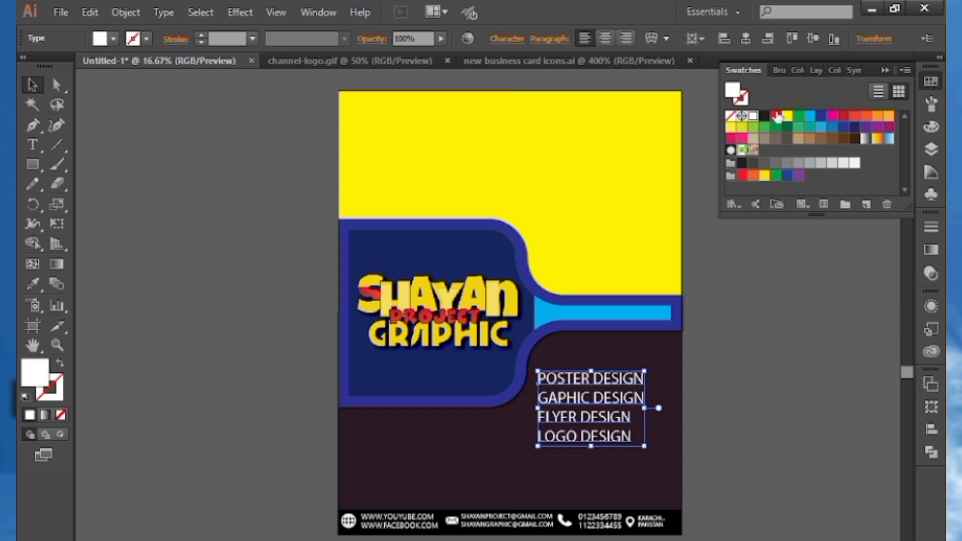
pyautogui.click(885, 69)
pyautogui.click(742, 311)
pyautogui.moveTo(635, 385); pyautogui.dragTo(647, 364)
pyautogui.click(762, 370)
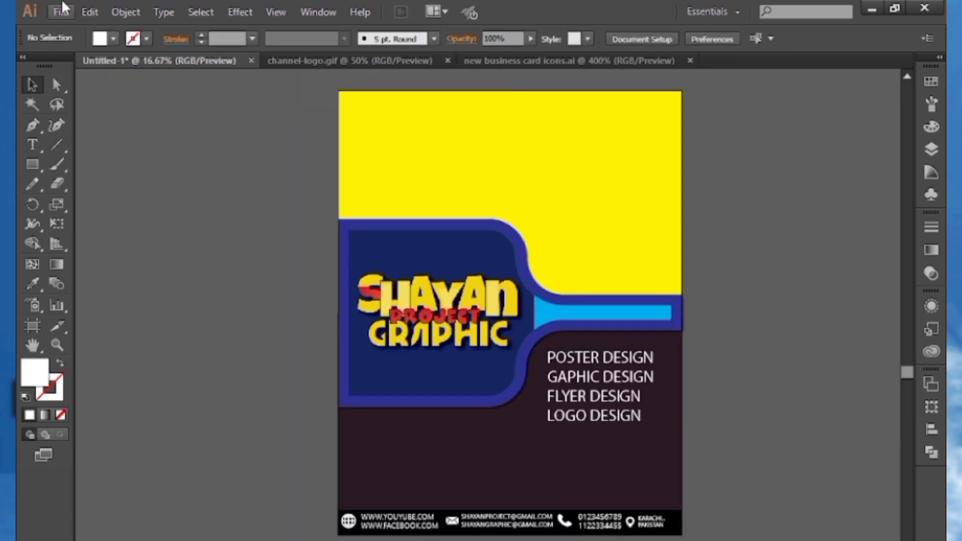
# Open the 14-AUGUST image from the thumbnail folder
pyautogui.click(63, 7)
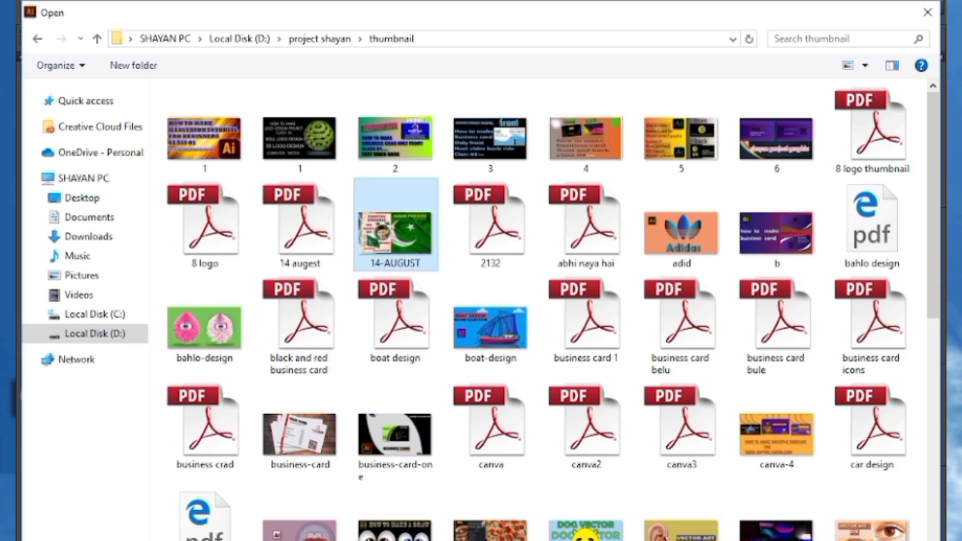
pyautogui.doubleClick(401, 256)
pyautogui.hotkey('ctrl', '-')
pyautogui.hotkey('ctrl', '-')
pyautogui.hotkey('ctrl', '-')
pyautogui.hotkey('ctrl', '-')
pyautogui.hotkey('ctrl', '-')
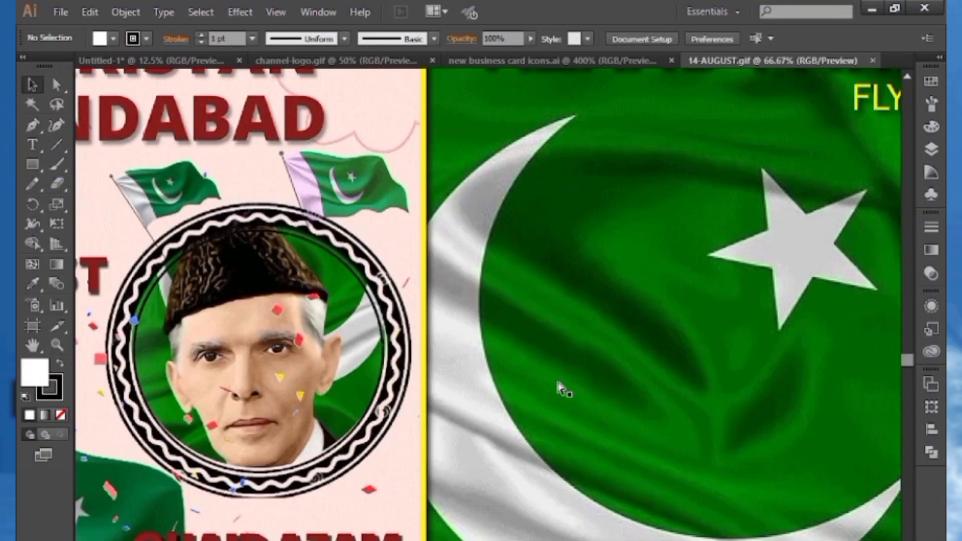
# Bring the 14-AUGUST picture into the flyer, scaled down in the upper left of the yellow area
pyautogui.moveTo(581, 461); pyautogui.dragTo(213, 71)
pyautogui.moveTo(537, 196); pyautogui.dragTo(470, 214)
pyautogui.moveTo(421, 181); pyautogui.dragTo(446, 185)
pyautogui.moveTo(501, 224); pyautogui.dragTo(436, 182)
pyautogui.click(640, 221)
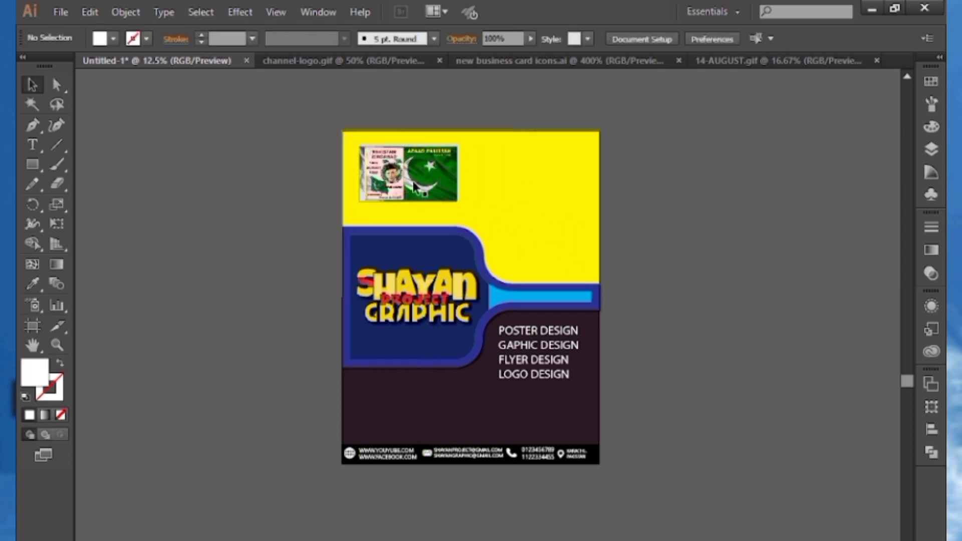
# Open the logo.gif image as a further sample for the flyer
pyautogui.scroll(2, 474, 198)
pyautogui.scroll(-2, 407, 196)
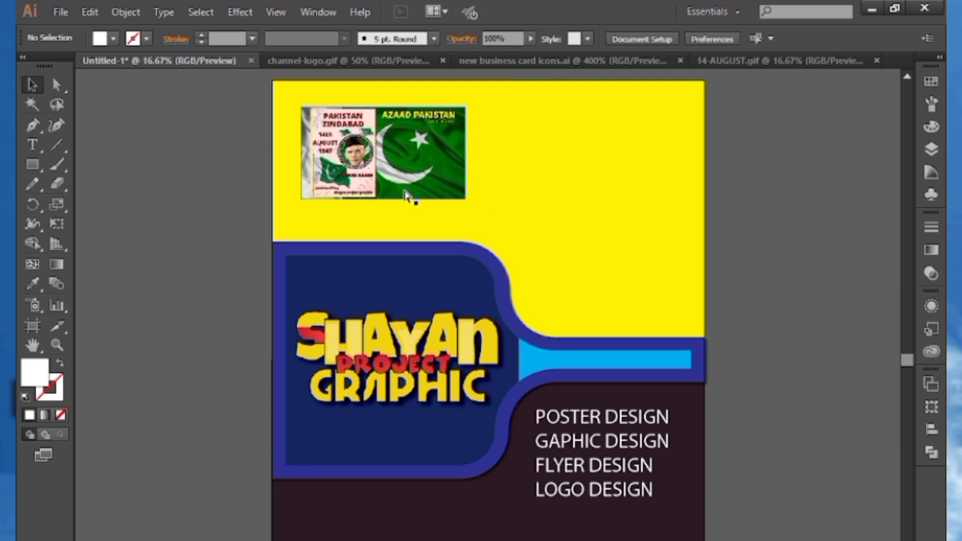
pyautogui.click(362, 194)
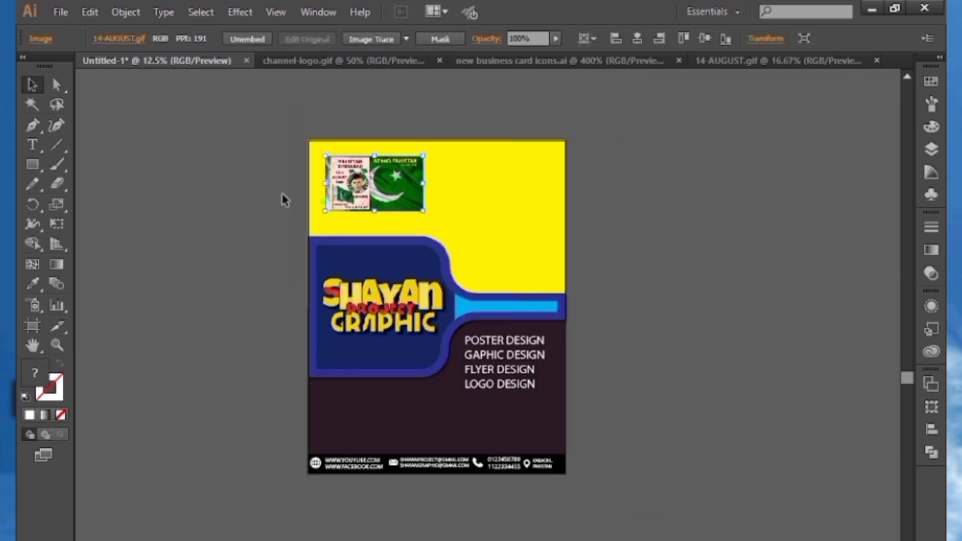
pyautogui.click(87, 7)
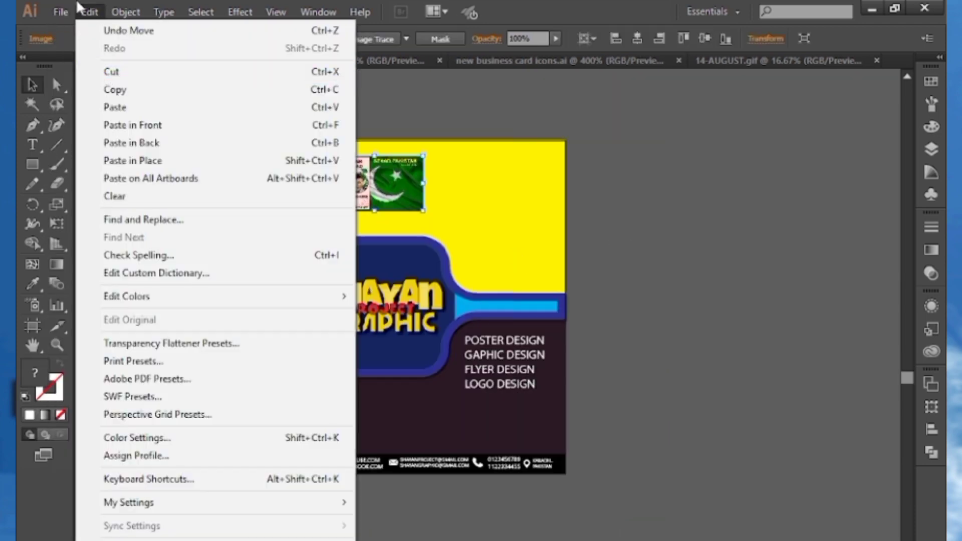
pyautogui.moveTo(60, 12)
pyautogui.click(83, 73)
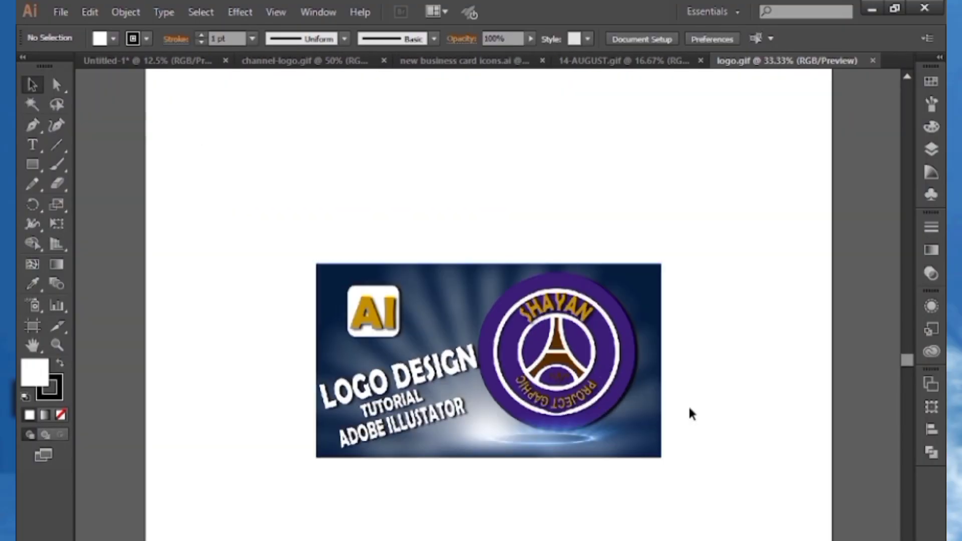
# Bring the logo design picture into the flyer and place it in the yellow area beside the flag picture
pyautogui.moveTo(587, 396); pyautogui.dragTo(469, 296)
pyautogui.moveTo(526, 325); pyautogui.dragTo(517, 319)
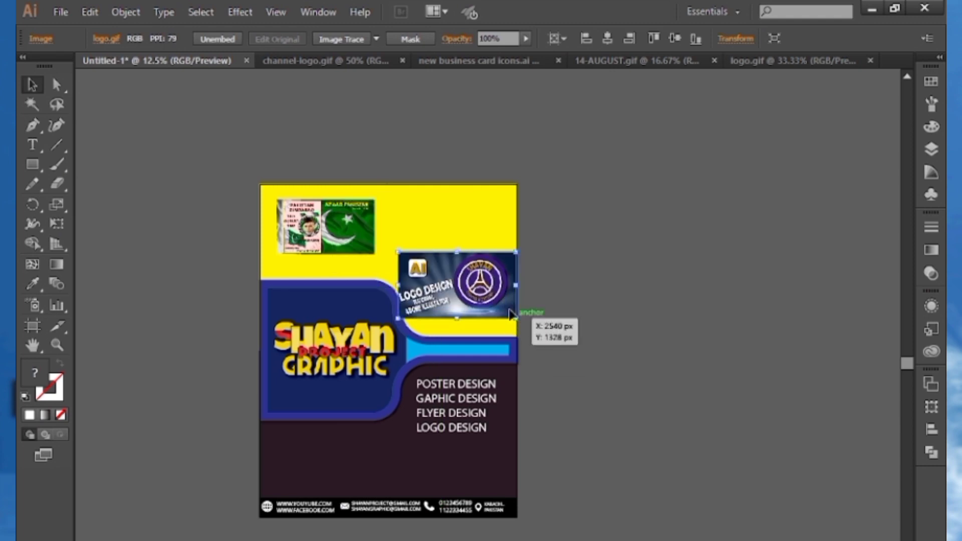
pyautogui.moveTo(469, 279); pyautogui.dragTo(451, 172)
pyautogui.click(554, 339)
pyautogui.moveTo(554, 339); pyautogui.dragTo(582, 294)
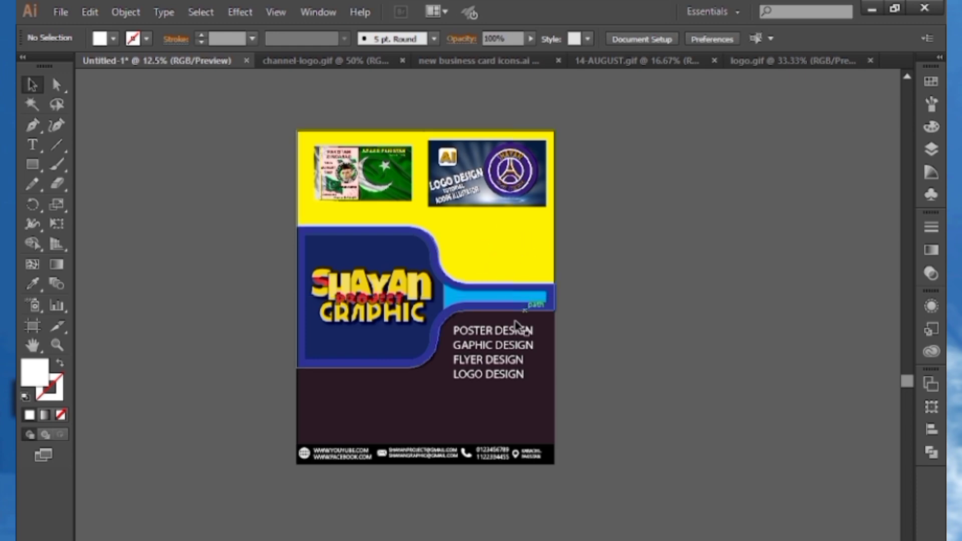
# Open Dark-Gray-Classic-Pizza-Menu.gif and place its picture, scaled down, in the flyer's dark area between the logo panel and the footer
pyautogui.click(60, 12)
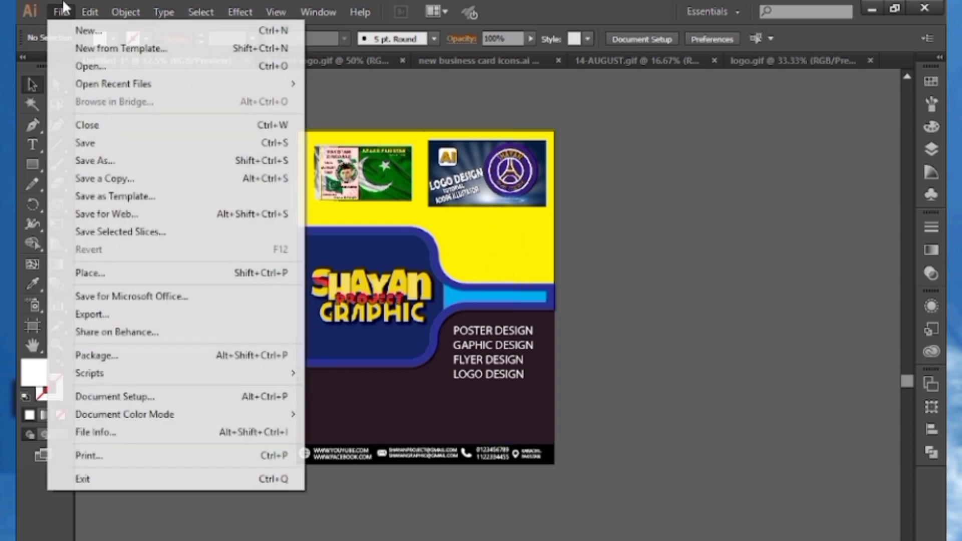
pyautogui.click(94, 64)
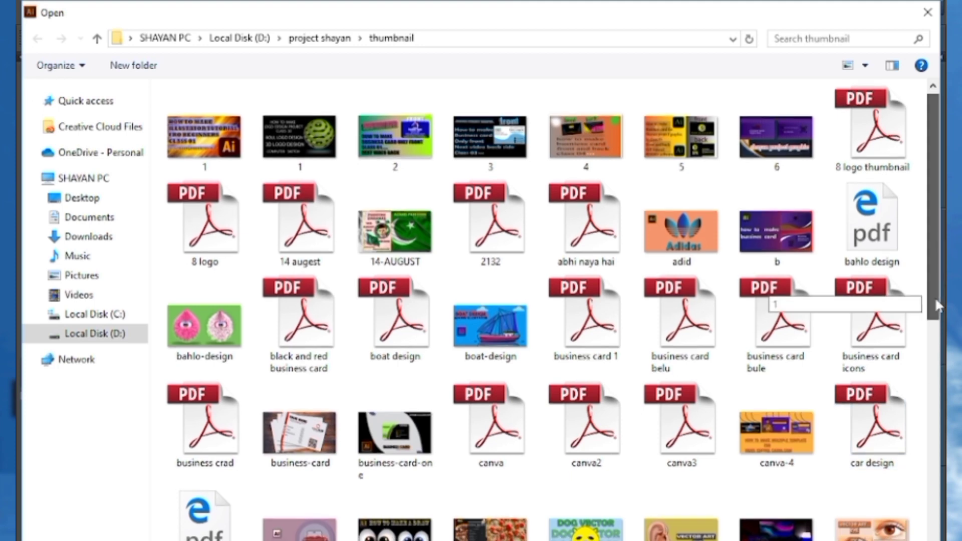
pyautogui.moveTo(935, 297); pyautogui.dragTo(937, 426)
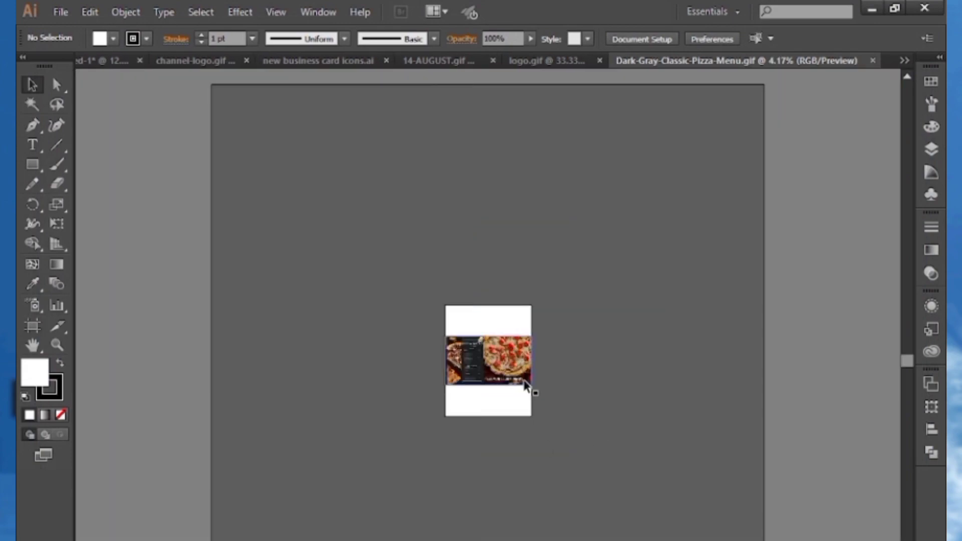
pyautogui.click(202, 60)
pyautogui.click(144, 61)
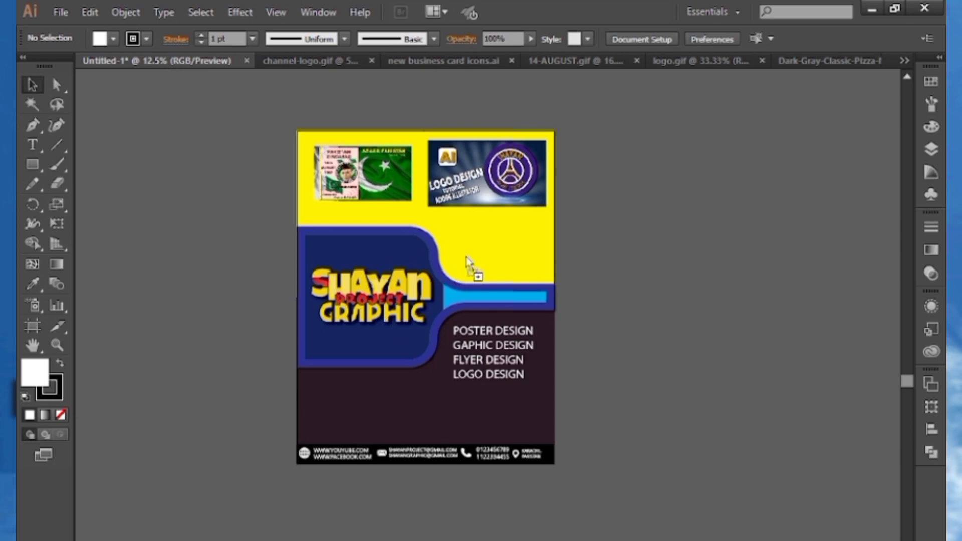
pyautogui.moveTo(466, 258); pyautogui.dragTo(464, 412)
pyautogui.moveTo(387, 389); pyautogui.dragTo(352, 417)
pyautogui.click(223, 405)
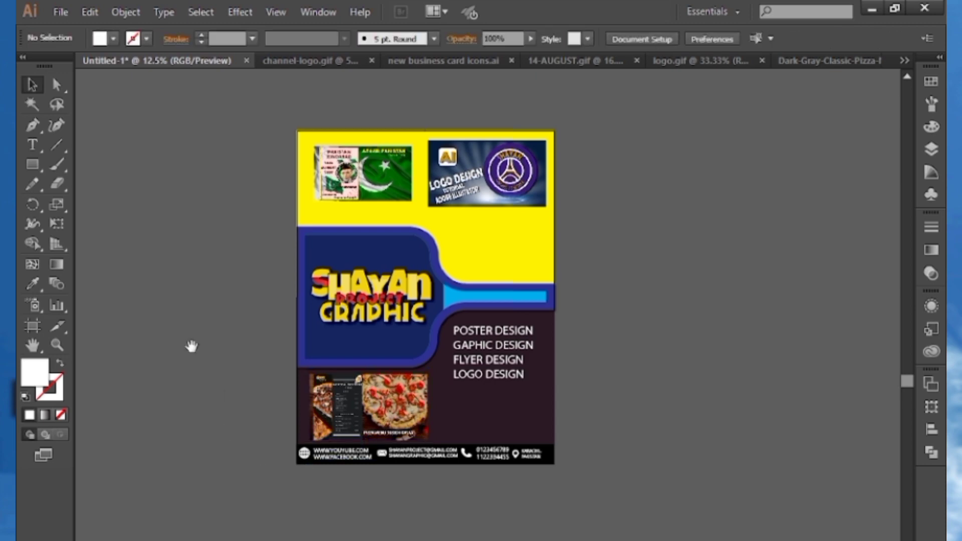
# Open car-design-2.gif and place its picture, scaled down, in the yellow area below the logo design picture
pyautogui.hscroll(-1, 191, 344)
pyautogui.click(61, 12)
pyautogui.click(87, 66)
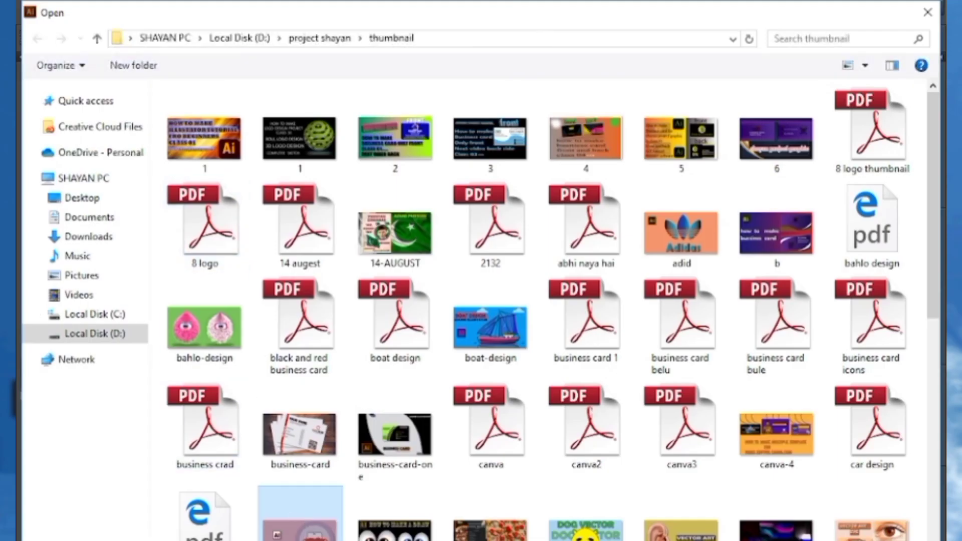
pyautogui.doubleClick(300, 517)
pyautogui.scroll(-7, 619, 432)
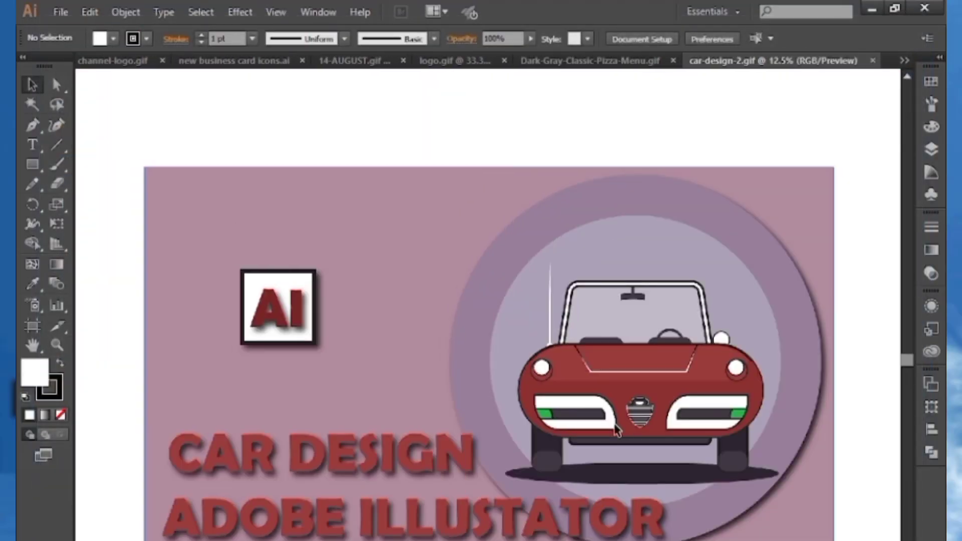
pyautogui.moveTo(515, 385); pyautogui.dragTo(542, 241)
pyautogui.click(554, 242)
pyautogui.hotkey('ctrl', '0')
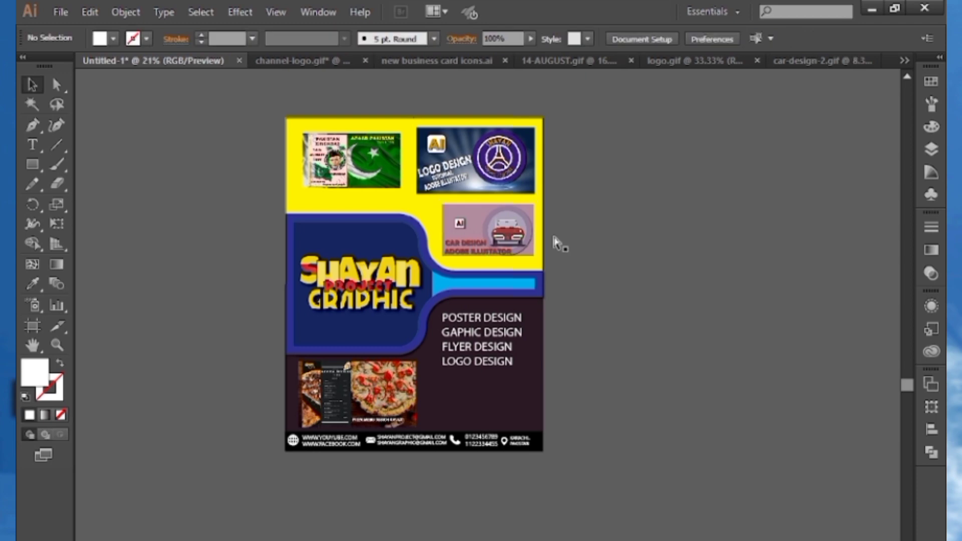
pyautogui.hotkey('ctrl', '-')
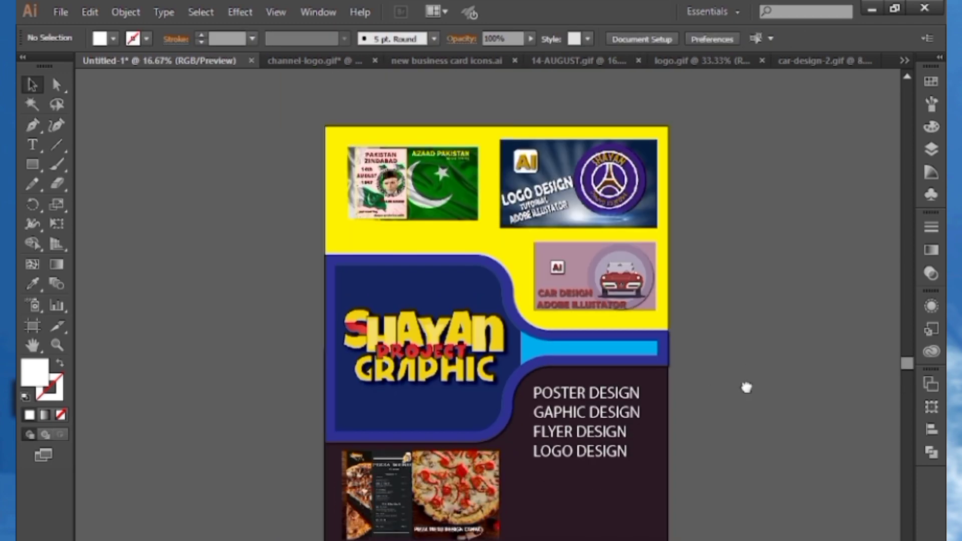
pyautogui.moveTo(747, 388); pyautogui.dragTo(750, 378)
pyautogui.hotkey('ctrl', '-')
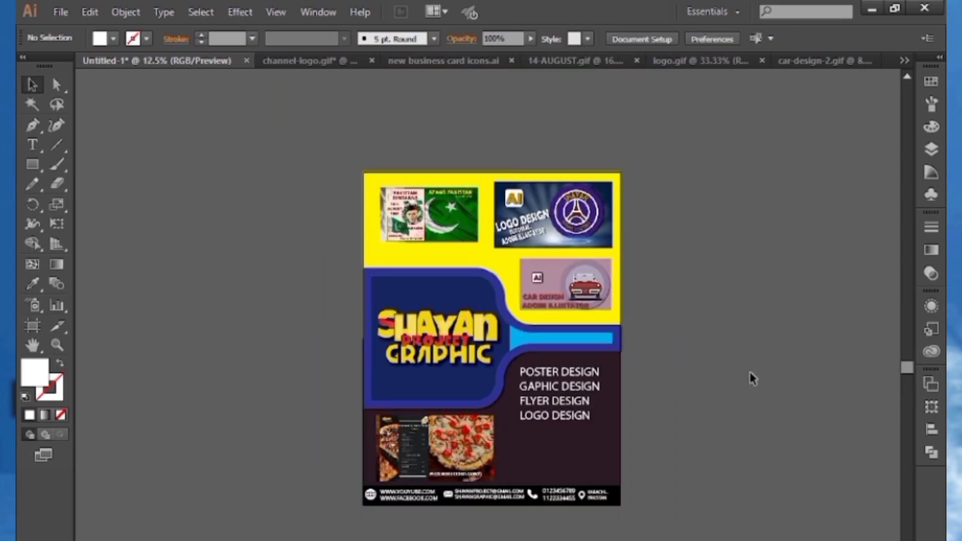